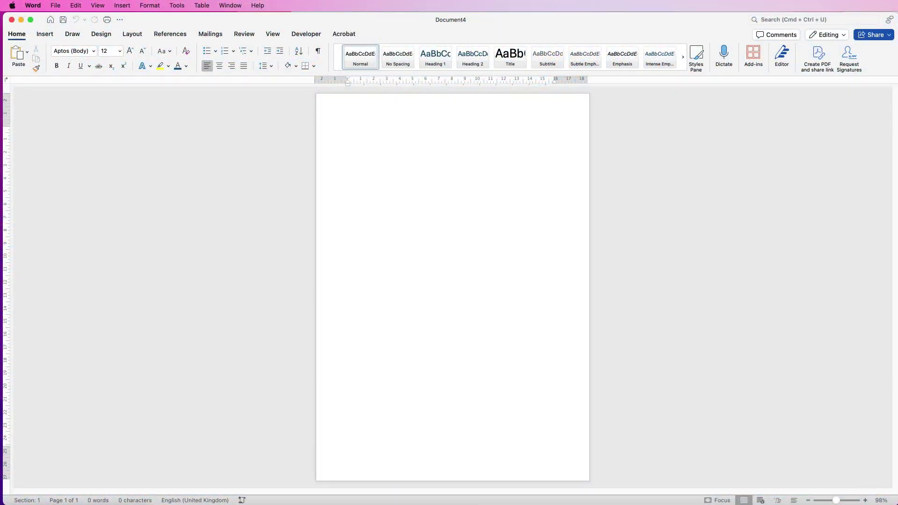
Step: After glancing at the finished example, insert the 15232.jpg cell diagram picture onto the blank page
{"action": "key", "text": "super+grave"}
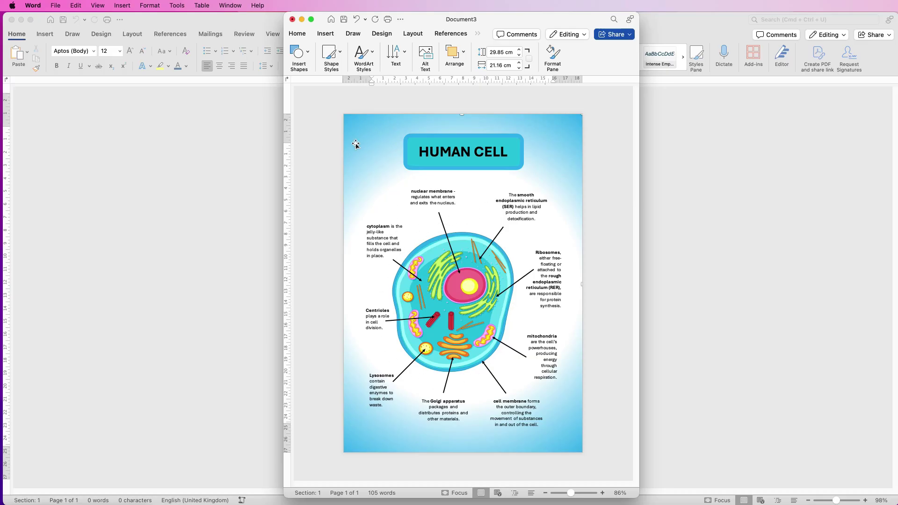
{"action": "key", "text": "super+grave"}
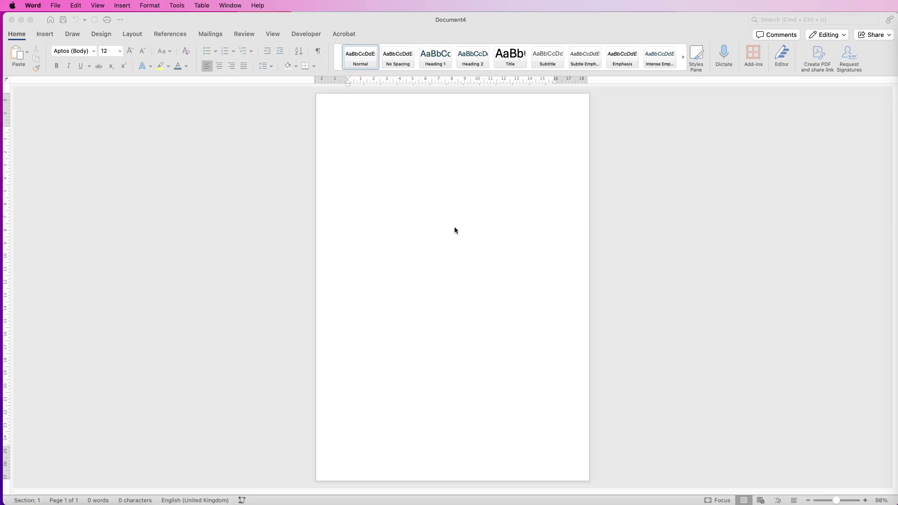
{"action": "left_click", "coordinate": [45, 34]}
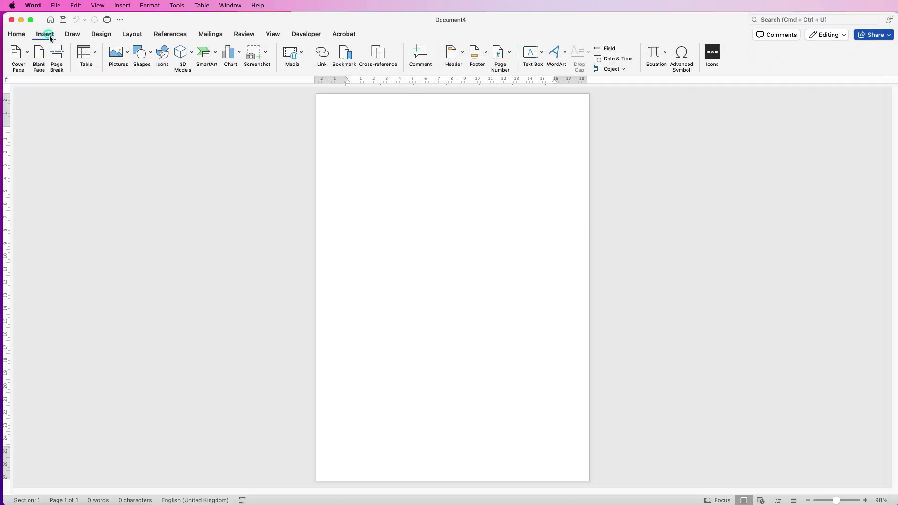
{"action": "left_click", "coordinate": [126, 53]}
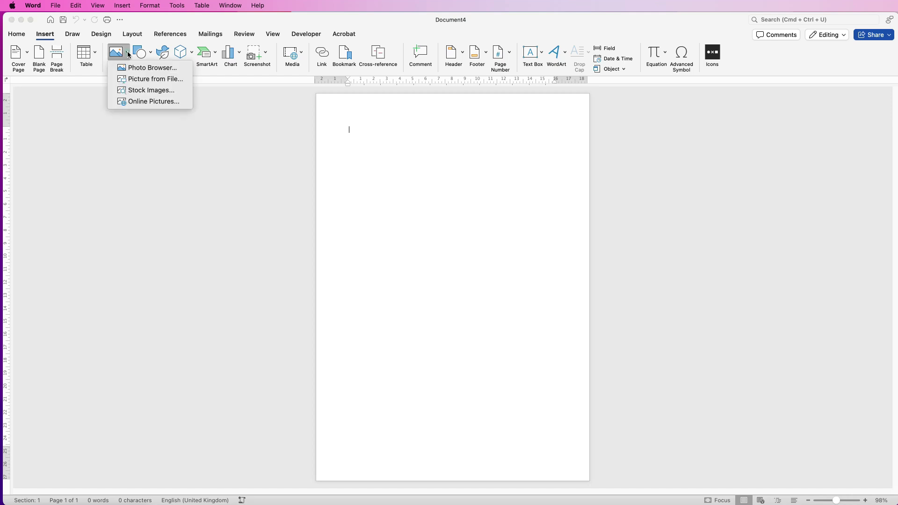
{"action": "left_click", "coordinate": [135, 79]}
{"action": "left_click", "coordinate": [435, 117]}
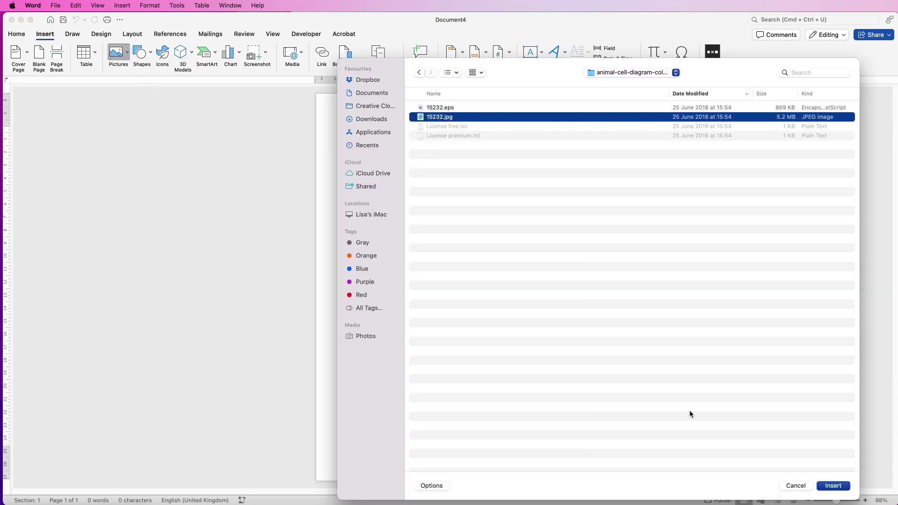
{"action": "left_click", "coordinate": [834, 488]}
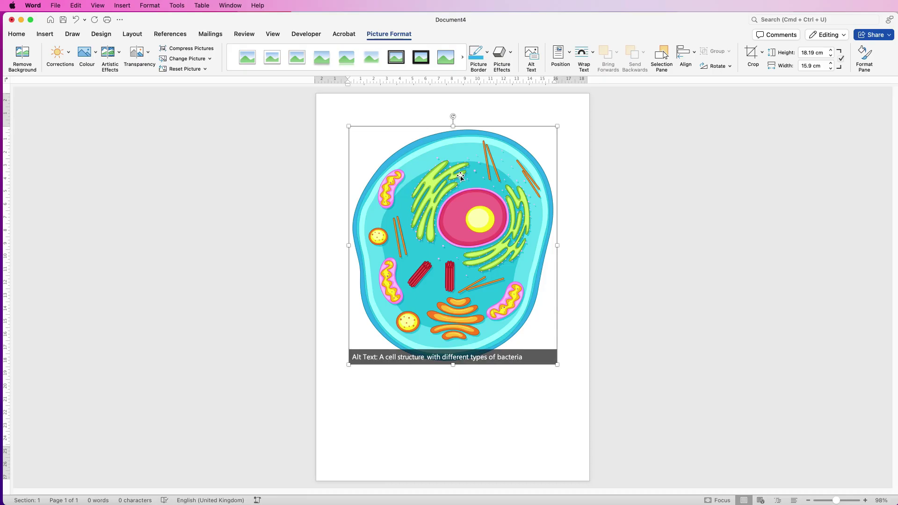
{"action": "left_click", "coordinate": [582, 53]}
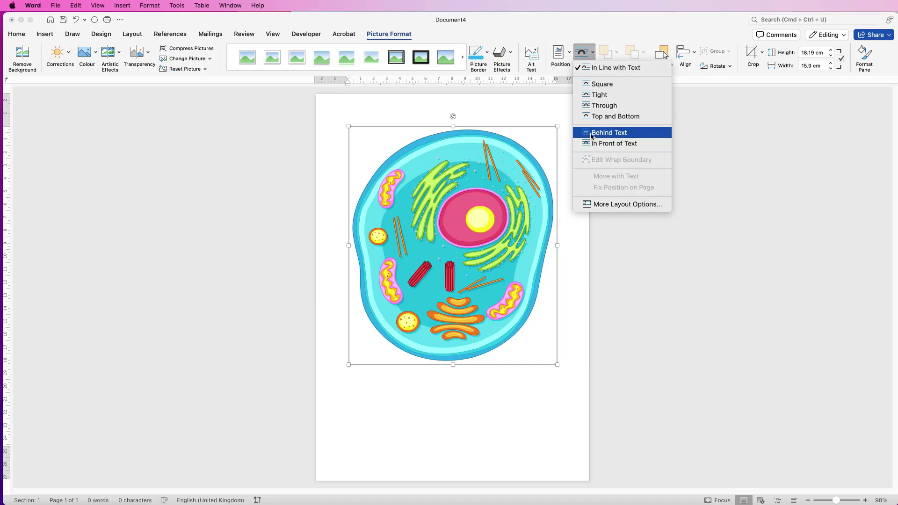
Step: Put the picture behind text and try a light grey page colour
{"action": "left_click", "coordinate": [601, 134]}
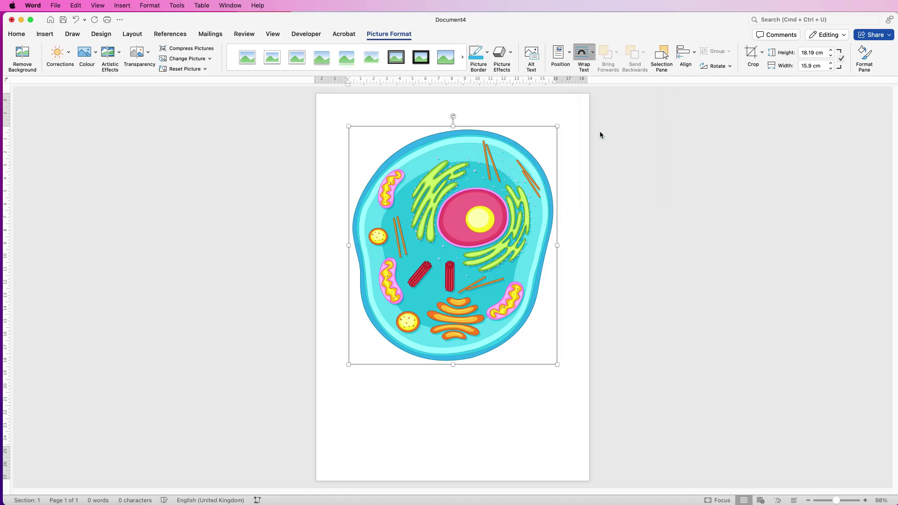
{"action": "left_click", "coordinate": [101, 34]}
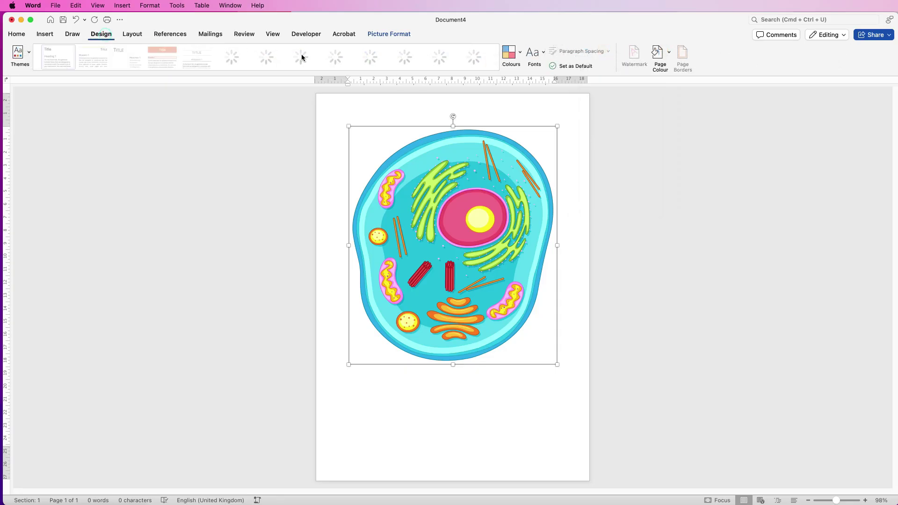
{"action": "left_click", "coordinate": [667, 53]}
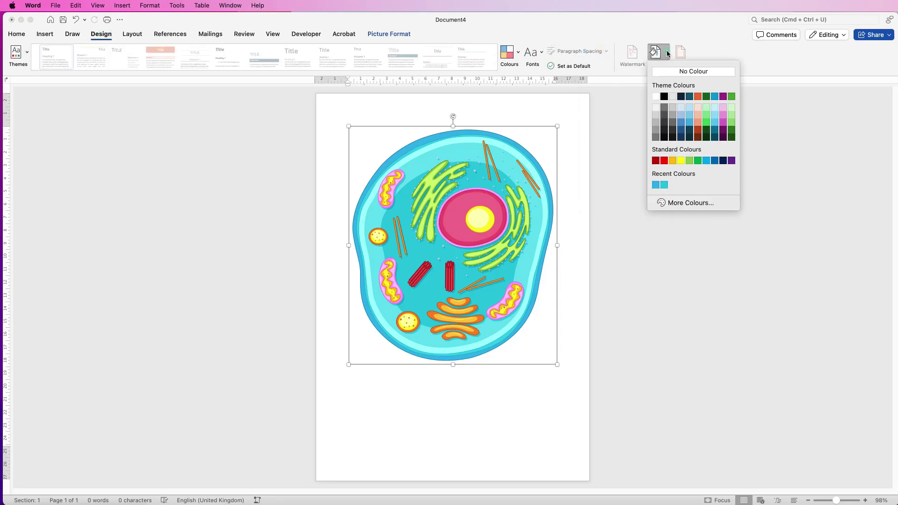
{"action": "left_click", "coordinate": [655, 114]}
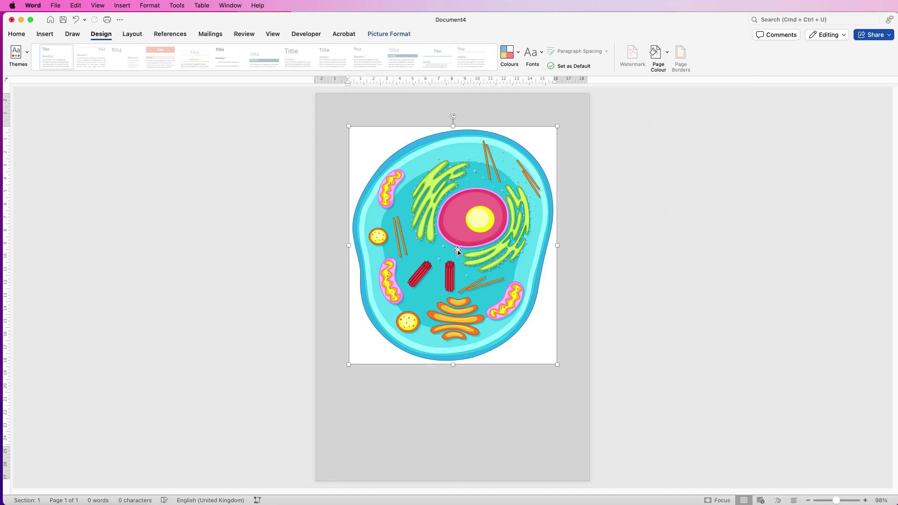
Step: Move the cell picture lower on the page and shrink it to about 12.6 cm wide
{"action": "left_click_drag", "start_coordinate": [458, 250], "coordinate": [460, 276]}
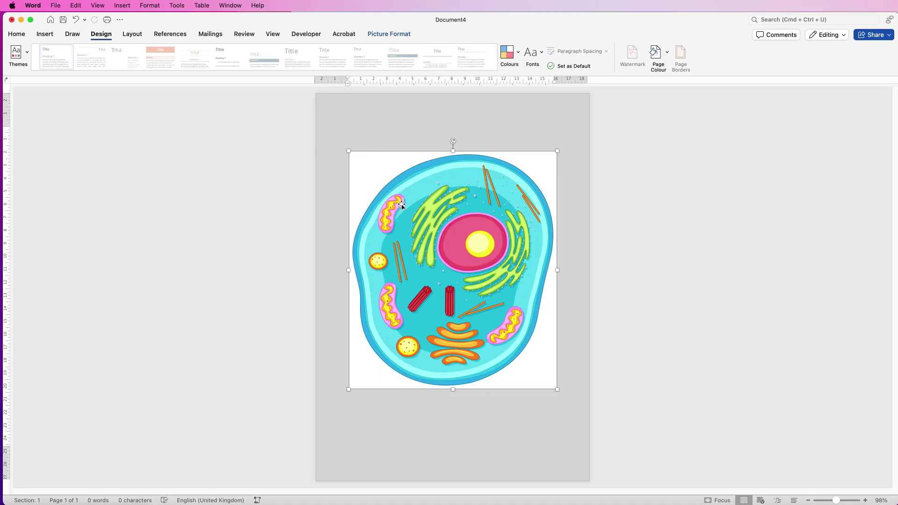
{"action": "left_click_drag", "start_coordinate": [481, 282], "coordinate": [482, 294]}
{"action": "left_click_drag", "start_coordinate": [558, 163], "coordinate": [513, 222]}
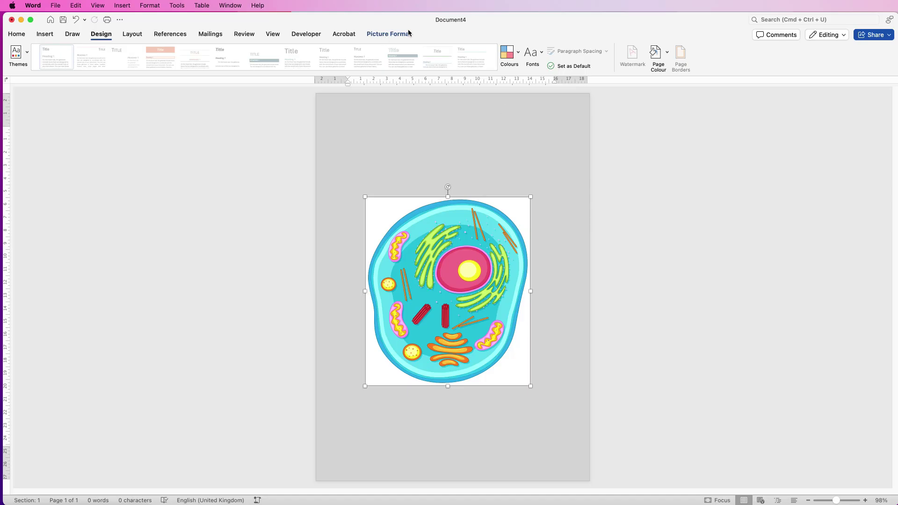
Step: Set the page colour back to No Colour and deselect the picture
{"action": "left_click", "coordinate": [667, 53]}
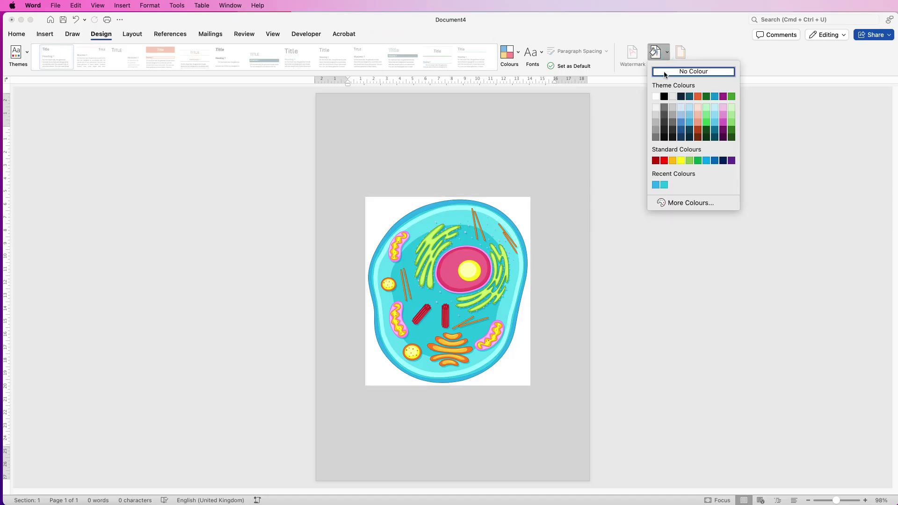
{"action": "left_click", "coordinate": [664, 73]}
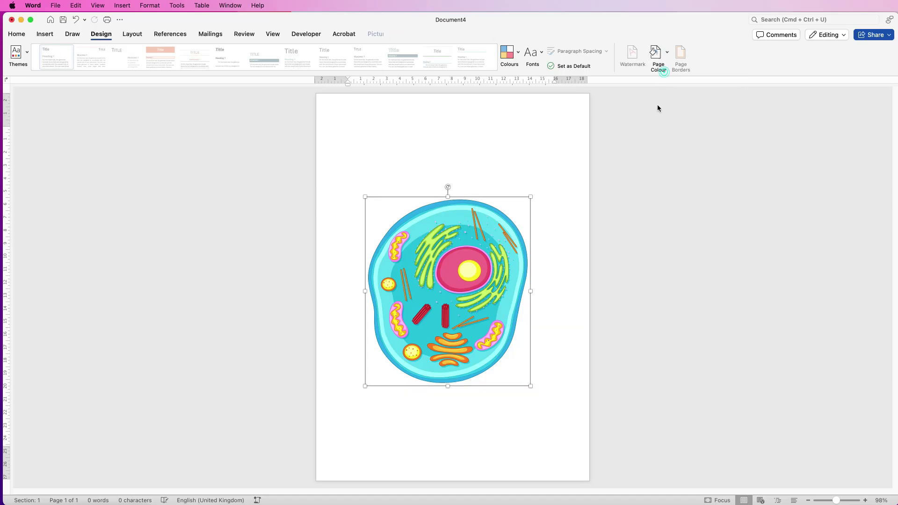
{"action": "left_click", "coordinate": [394, 140]}
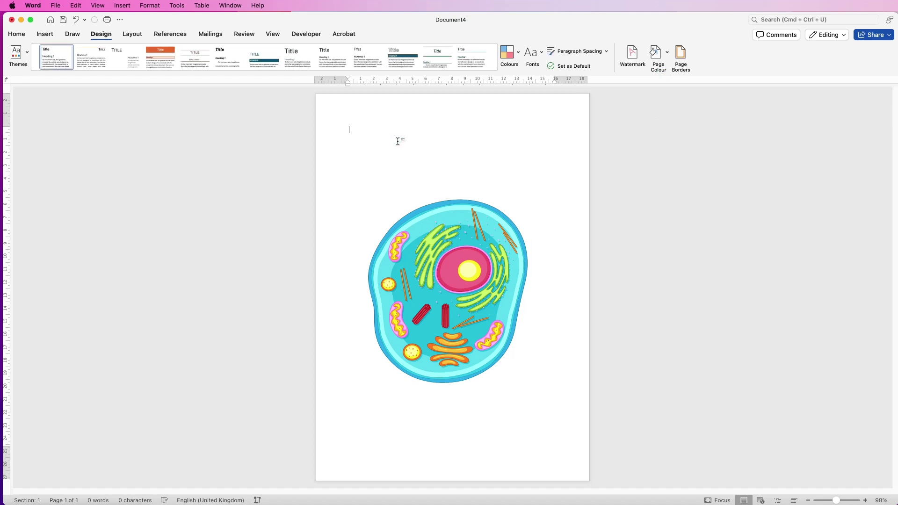
Step: Insert a WordArt text box in the first, plain black style and zoom in on it
{"action": "left_click", "coordinate": [45, 36]}
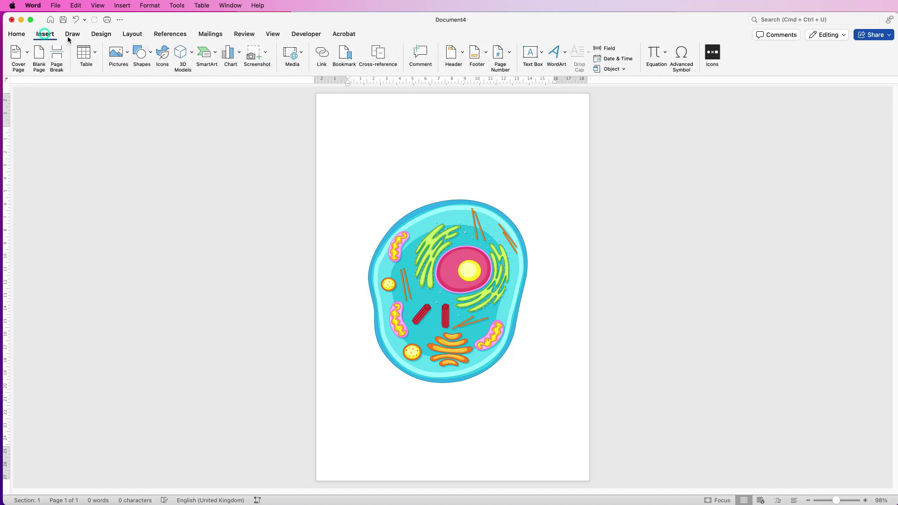
{"action": "left_click", "coordinate": [558, 53]}
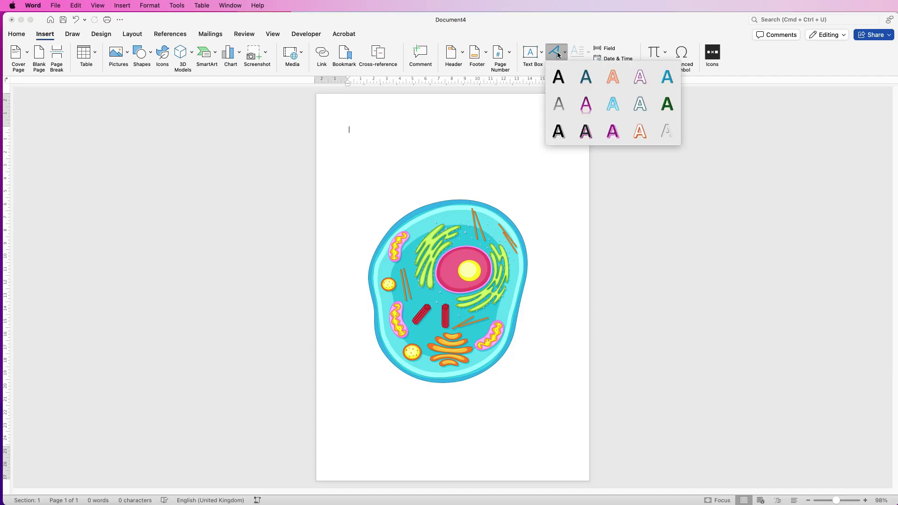
{"action": "left_click", "coordinate": [563, 87]}
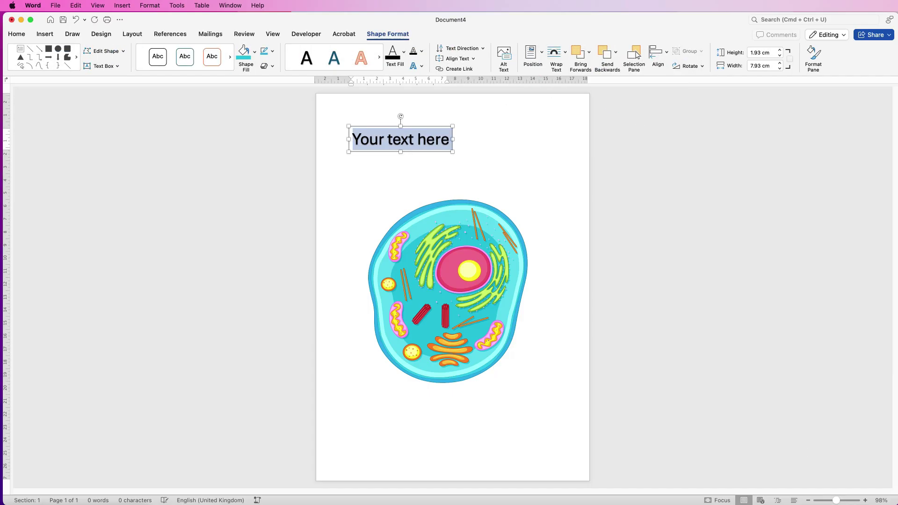
{"action": "left_click_drag", "start_coordinate": [837, 502], "coordinate": [845, 458]}
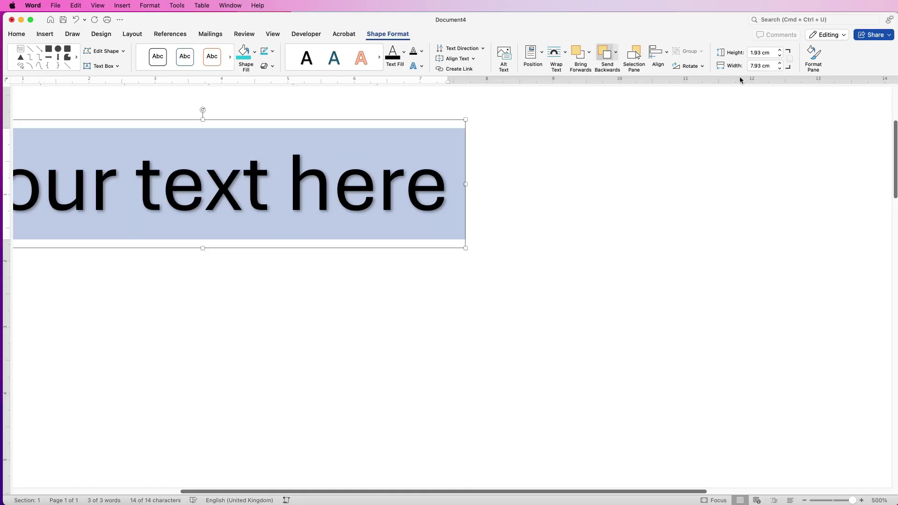
Step: Apply the No Shadow preset to the WordArt text in the Format pane's Text Effects
{"action": "left_click", "coordinate": [813, 57]}
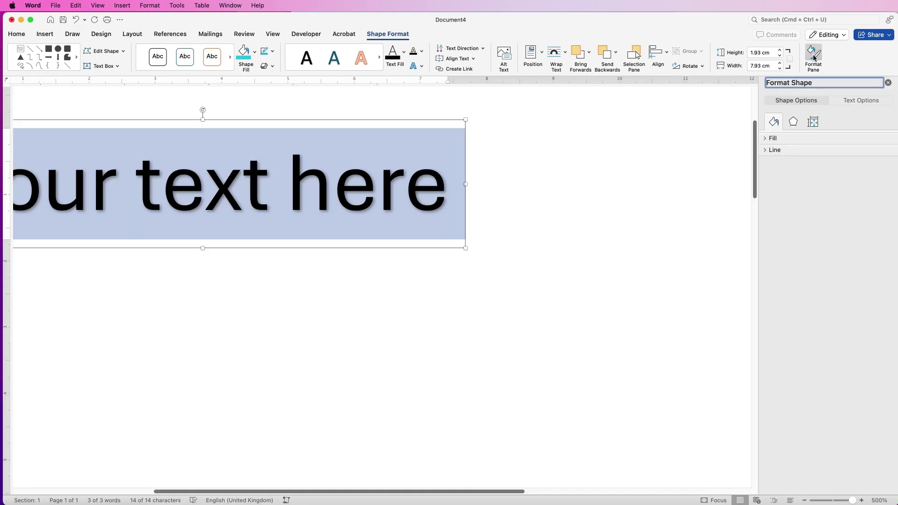
{"action": "left_click", "coordinate": [844, 103]}
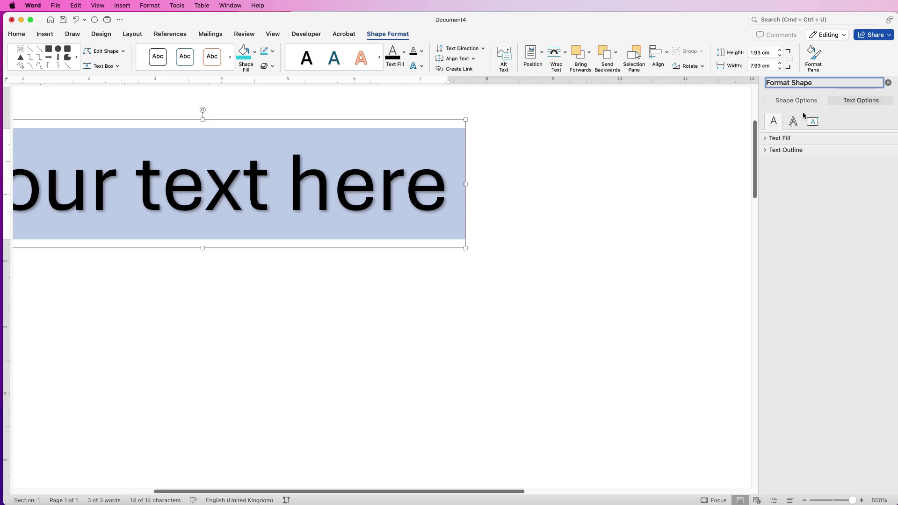
{"action": "left_click", "coordinate": [794, 122]}
{"action": "left_click", "coordinate": [766, 139]}
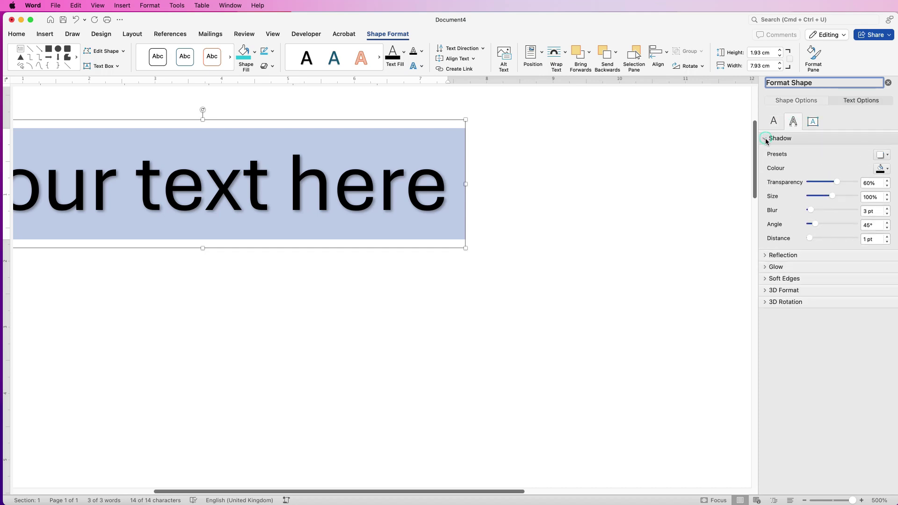
{"action": "left_click", "coordinate": [887, 156]}
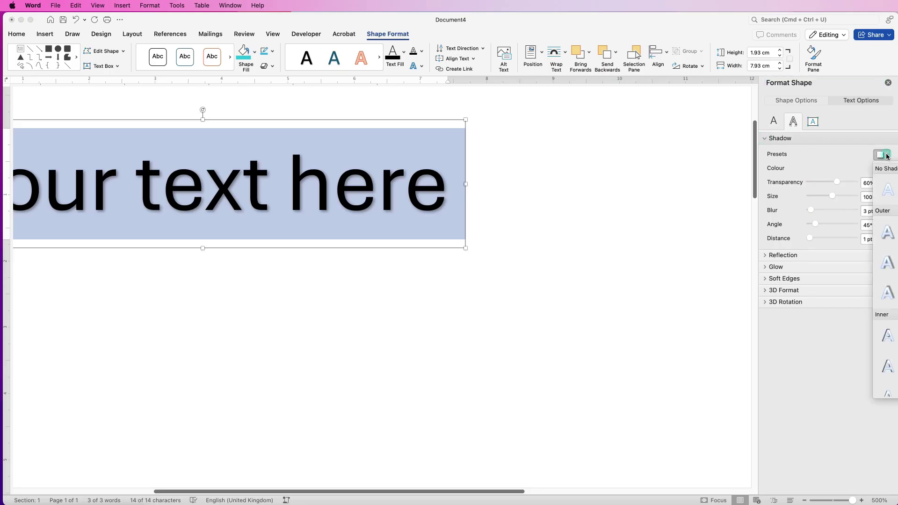
{"action": "left_click", "coordinate": [885, 193]}
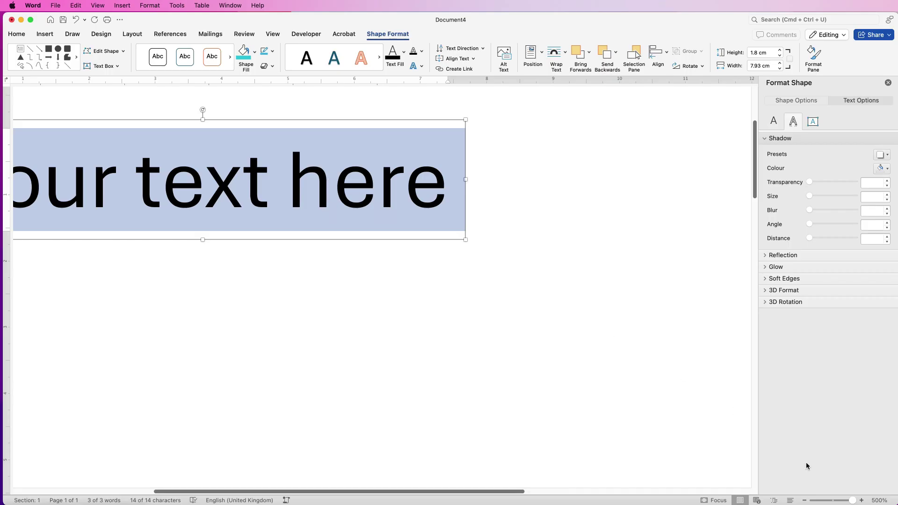
Step: Undo the accidental text replacement to bring back the full Golgi apparatus sentence
{"action": "scroll", "coordinate": [334, 199], "scroll_direction": "down", "scroll_amount": 5}
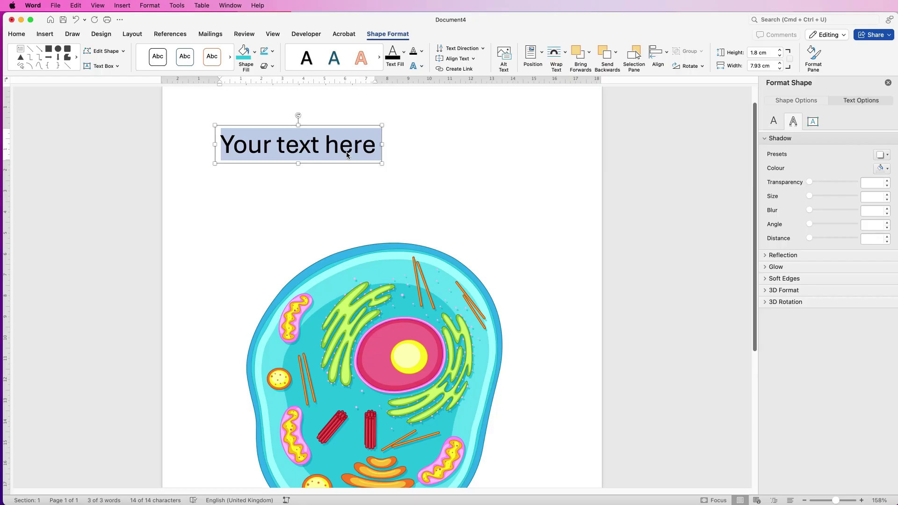
{"action": "type", "text": "The"}
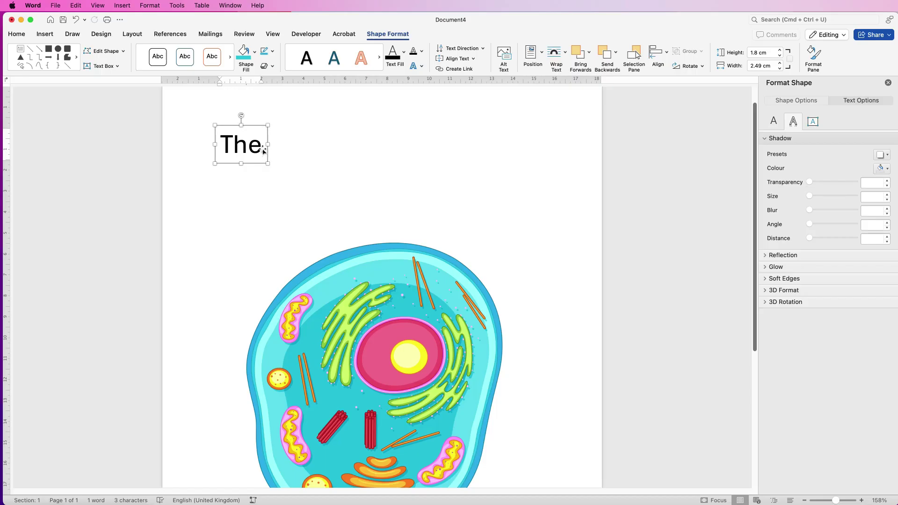
{"action": "key", "text": "super+a"}
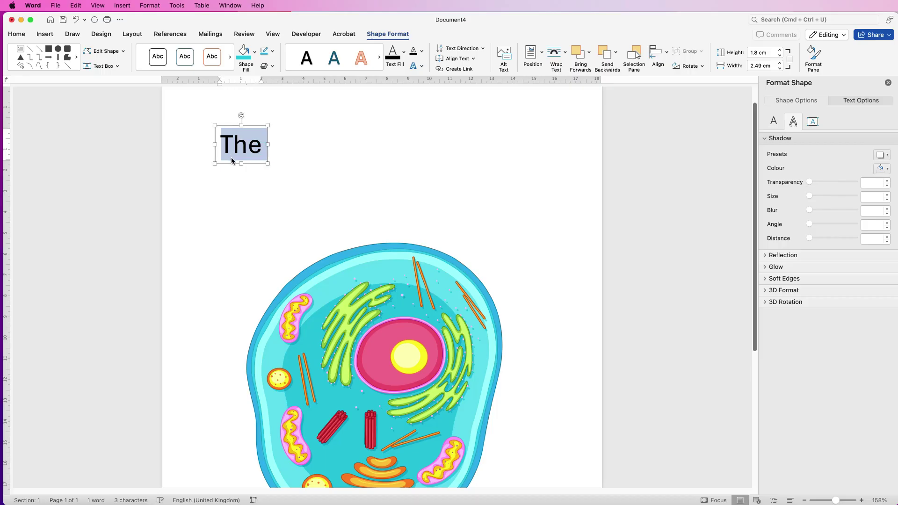
{"action": "key", "text": "super+z"}
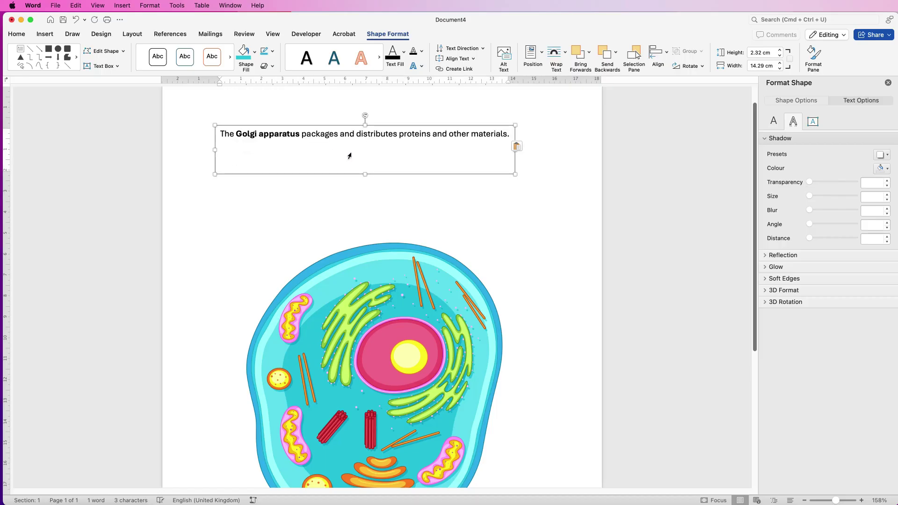
Step: Delete the box's empty last line, select 'Golgi apparatus', and make the box narrower and taller
{"action": "left_click", "coordinate": [349, 155]}
{"action": "key", "text": "BackSpace"}
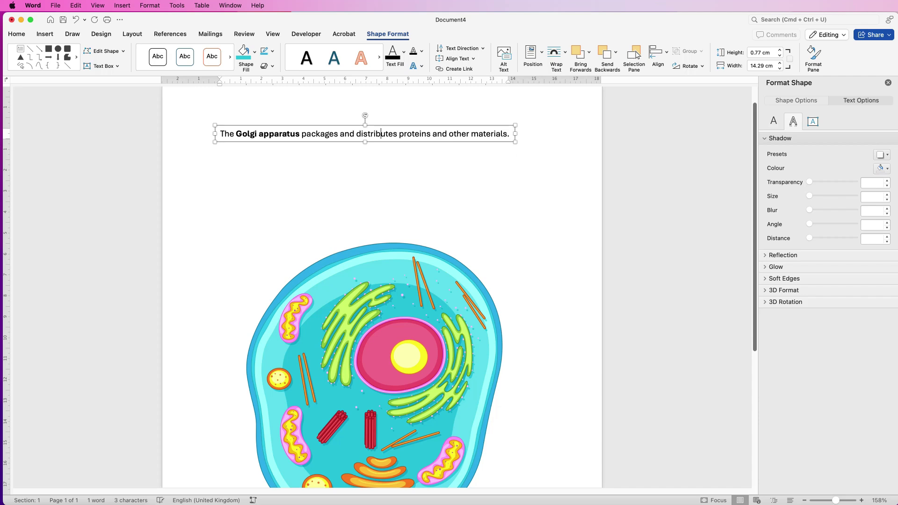
{"action": "left_click", "coordinate": [17, 33]}
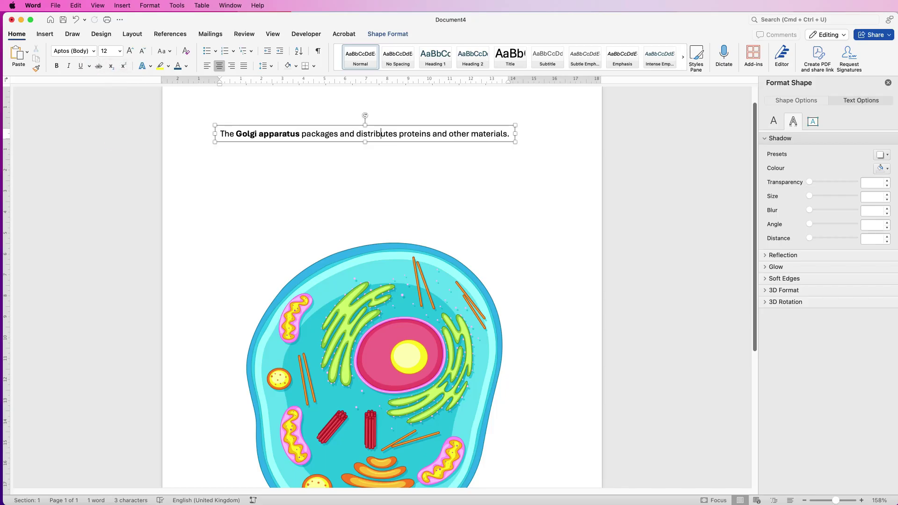
{"action": "left_click_drag", "start_coordinate": [235, 134], "coordinate": [302, 134]}
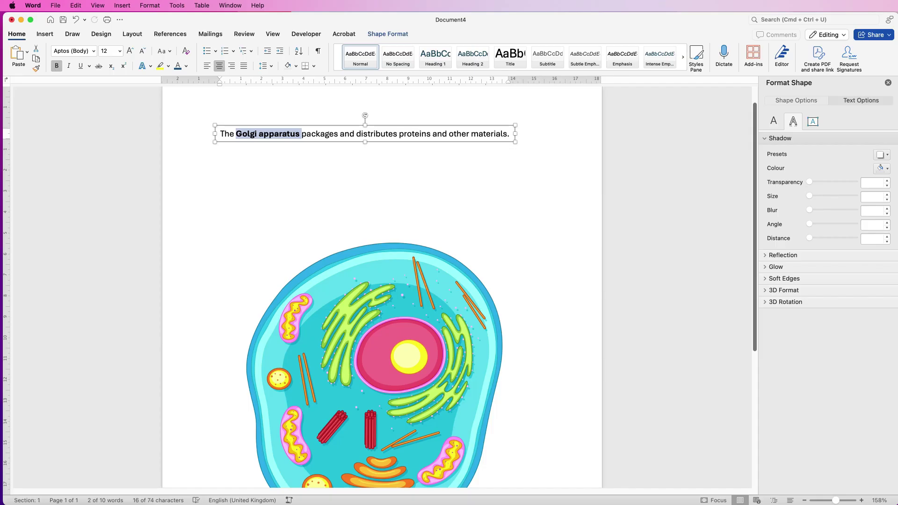
{"action": "left_click_drag", "start_coordinate": [515, 142], "coordinate": [299, 205]}
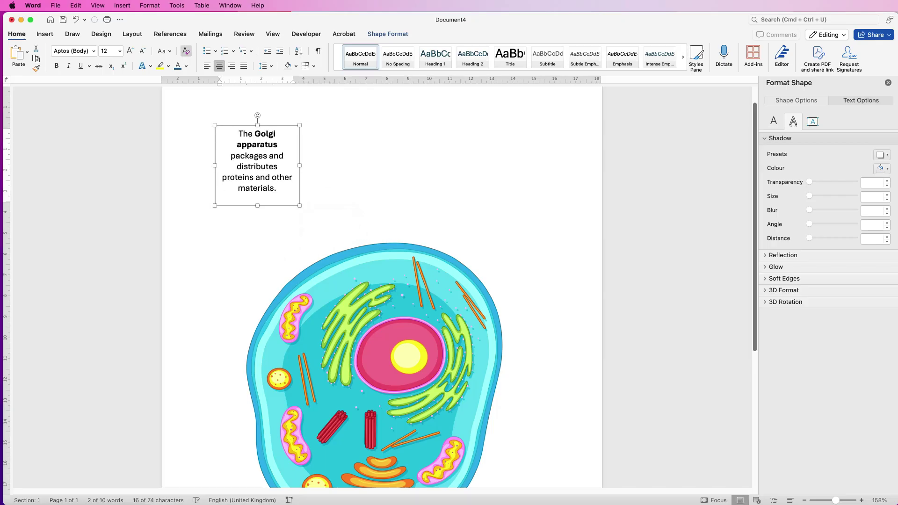
Step: Try centre, right and justify alignments, then left-align the Golgi box's text
{"action": "left_click", "coordinate": [207, 66]}
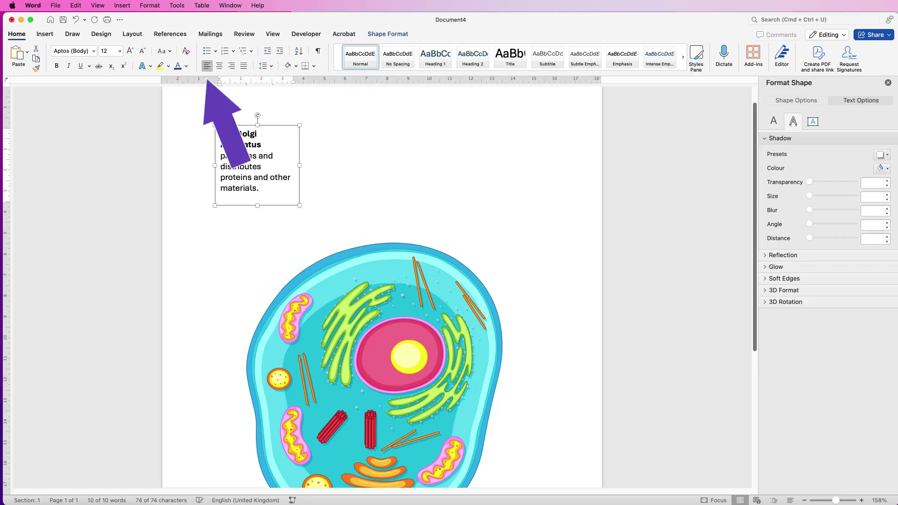
{"action": "left_click", "coordinate": [219, 65]}
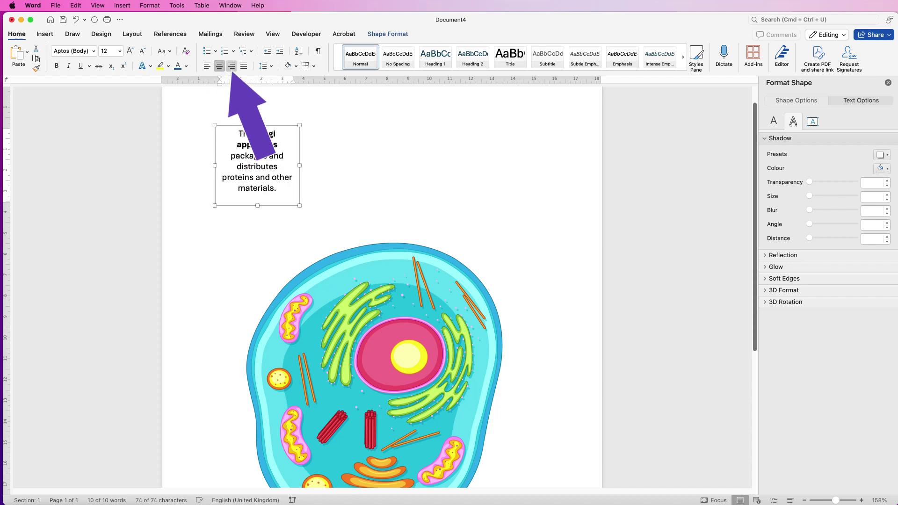
{"action": "left_click", "coordinate": [232, 65]}
{"action": "left_click", "coordinate": [244, 66]}
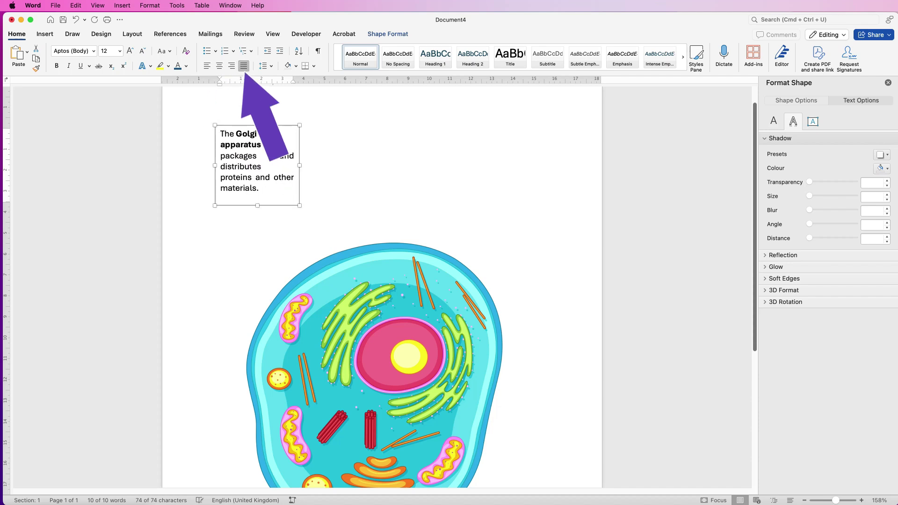
{"action": "left_click", "coordinate": [206, 65]}
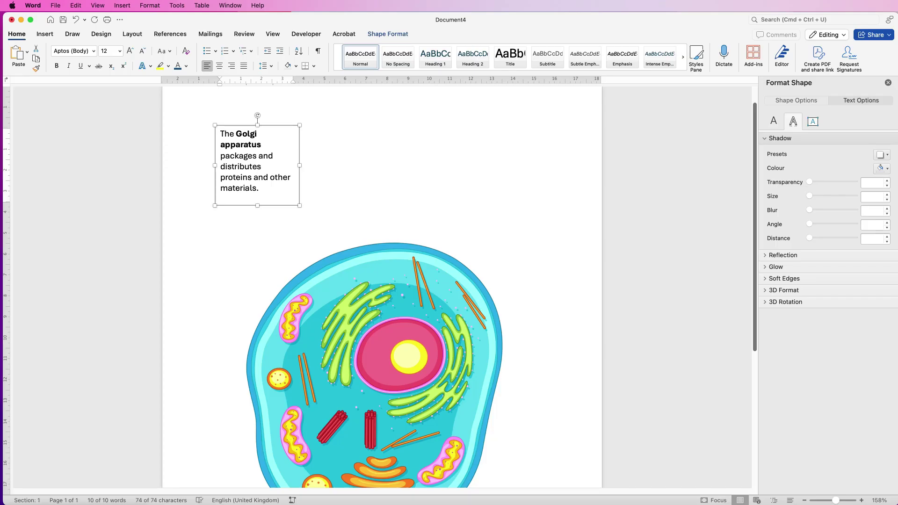
{"action": "key", "text": "super+grave"}
{"action": "left_click", "coordinate": [45, 34]}
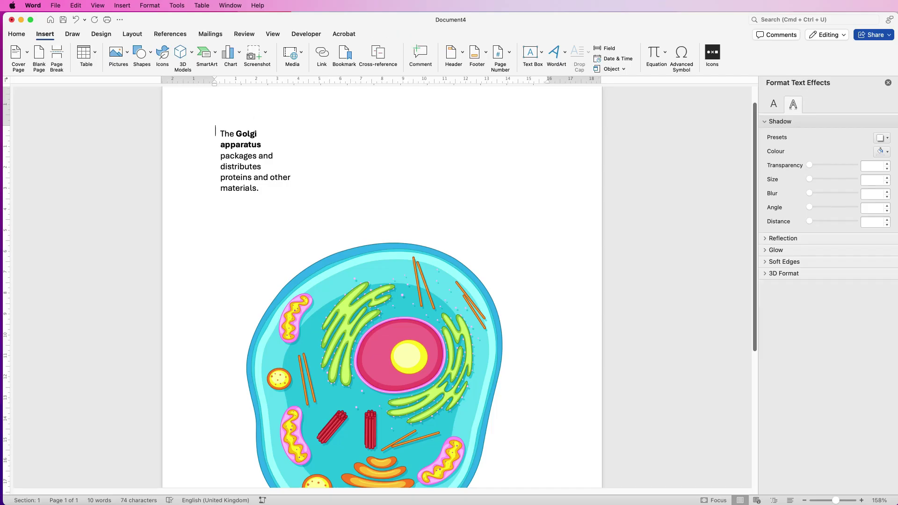
Step: Duplicate the Golgi box to its right, paste in the Lysosomes description and reshape it
{"action": "key", "text": "Escape"}
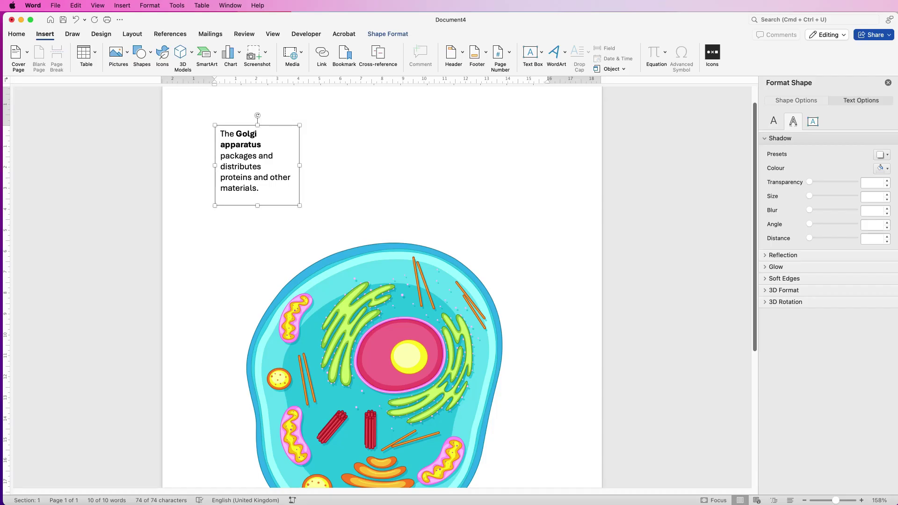
{"action": "left_click_drag", "start_coordinate": [259, 159], "coordinate": [388, 159]}
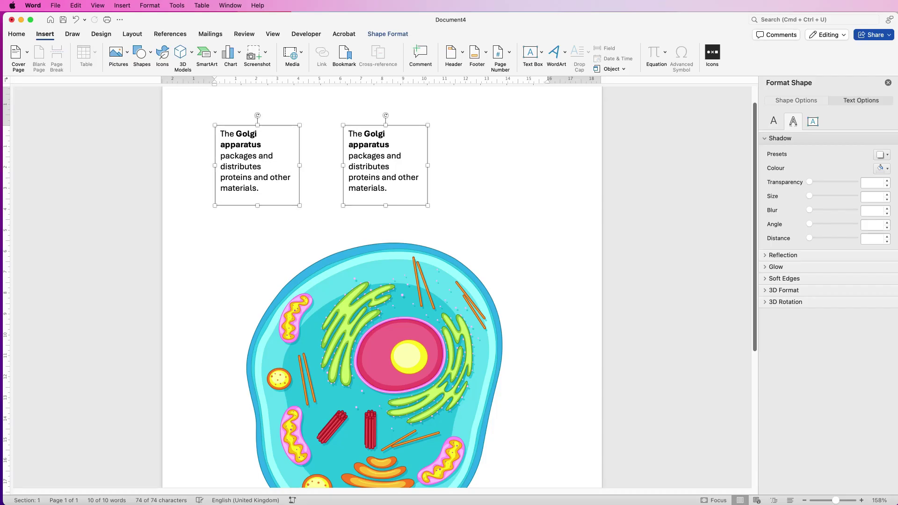
{"action": "left_click", "coordinate": [386, 188]}
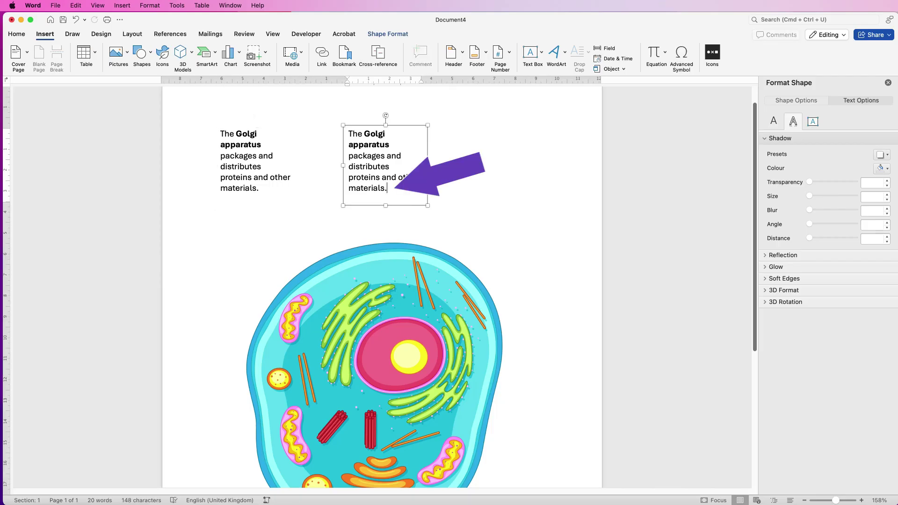
{"action": "left_click_drag", "start_coordinate": [387, 188], "coordinate": [349, 133]}
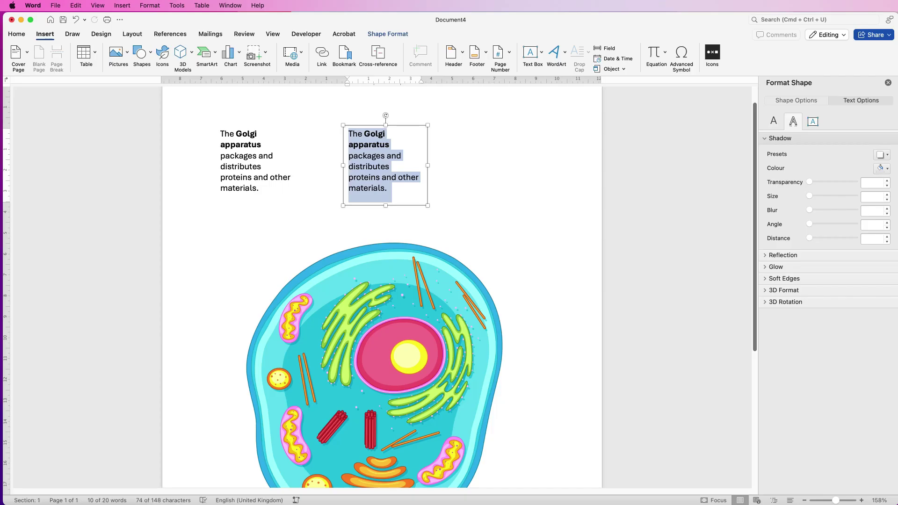
{"action": "type", "text": "Lys"}
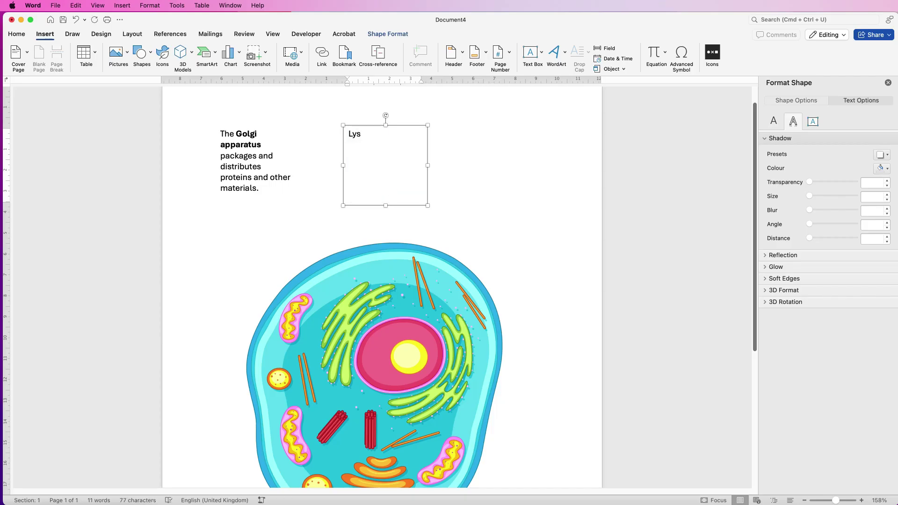
{"action": "key", "text": "BackSpace"}
{"action": "key", "text": "BackSpace"}
{"action": "key", "text": "BackSpace"}
{"action": "type", "text": "Lysosomes contain digestive enzymes to break down waste."}
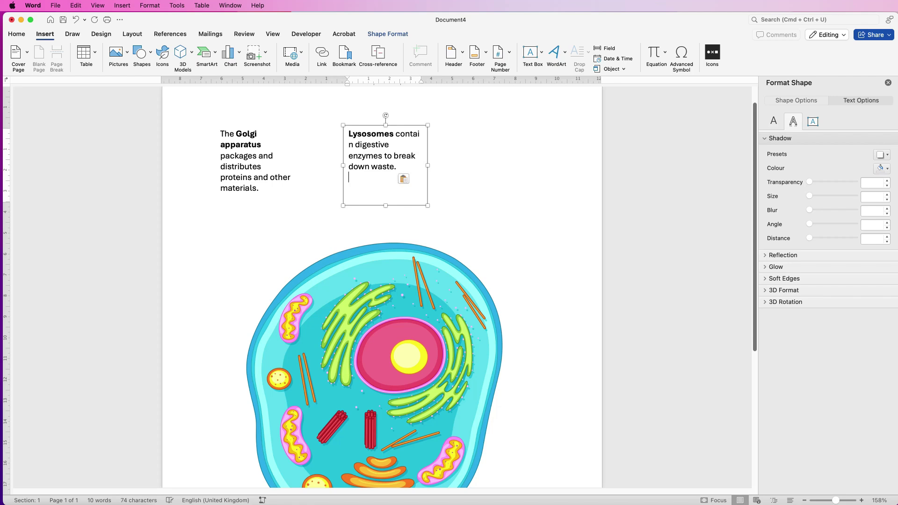
{"action": "left_click_drag", "start_coordinate": [427, 206], "coordinate": [432, 186]}
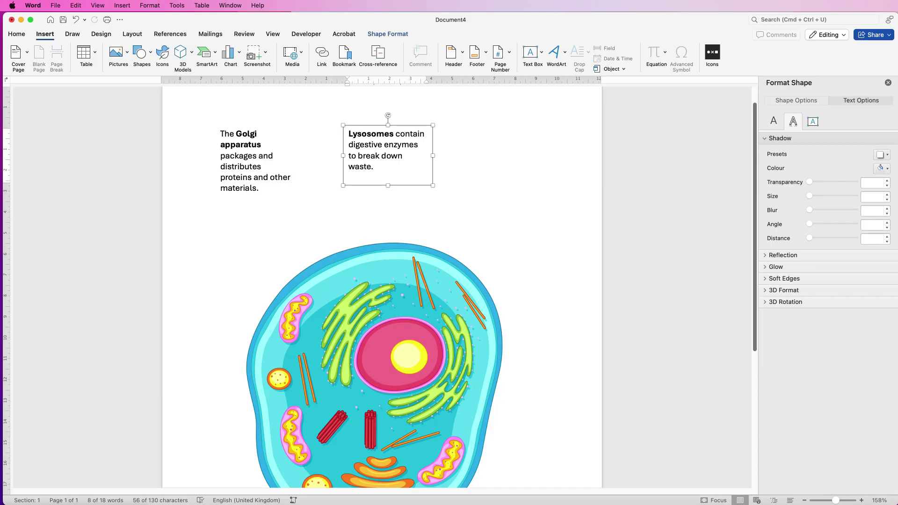
Step: Add box descriptions for nuclear membrane, smooth ER, ribosomes, cell membrane and centrioles
{"action": "left_click_drag", "start_coordinate": [389, 325], "coordinate": [437, 229]}
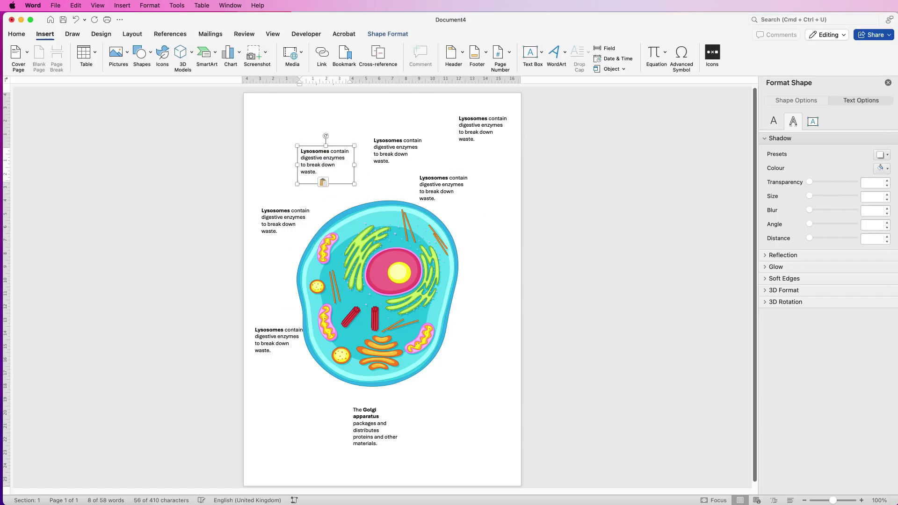
{"action": "type", "text": "nuclear membrane - regulates what enters and exits the nucleus."}
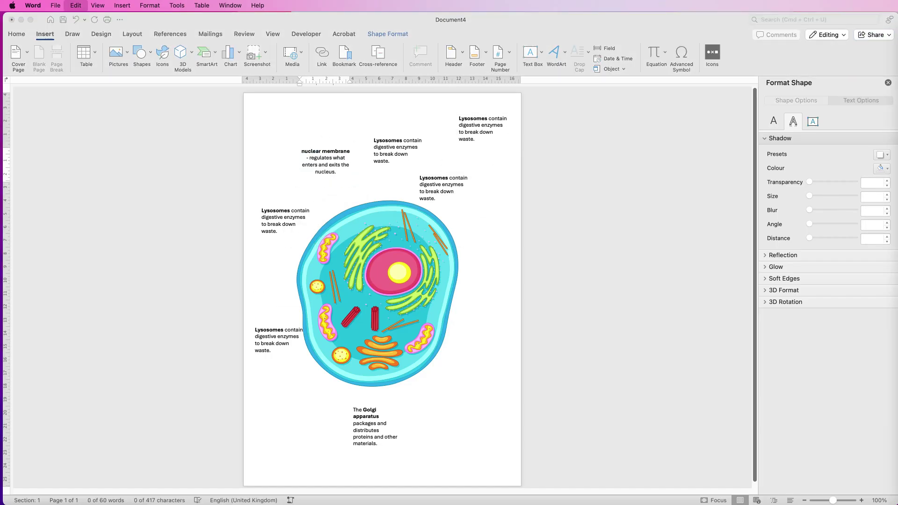
{"action": "key", "text": "super+v"}
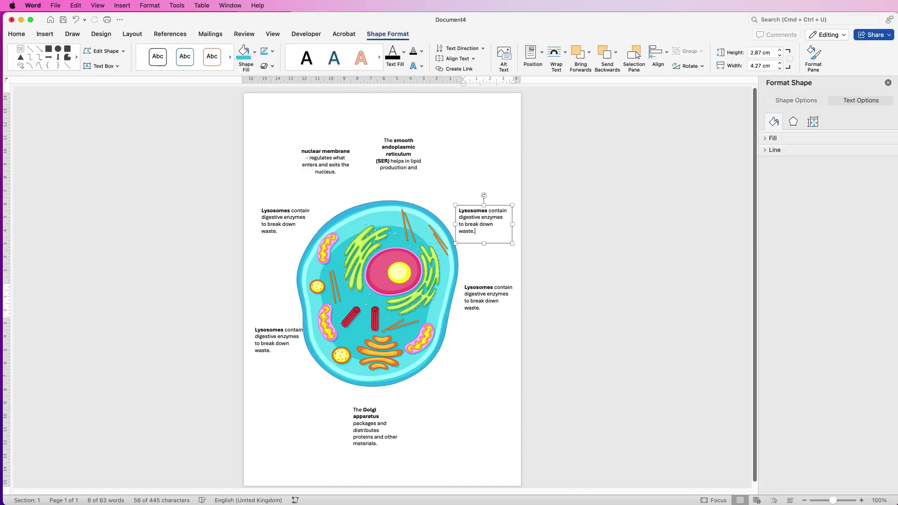
{"action": "key", "text": "super+a"}
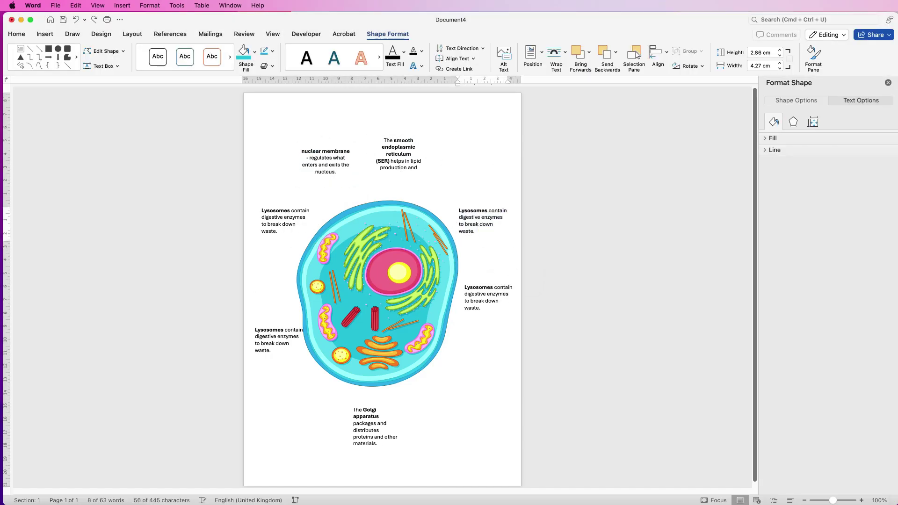
{"action": "type", "text": "Ribosomes, either free-floating or attached to the rough endoplasmic reticulum (RER), are responsible for protein synthesis."}
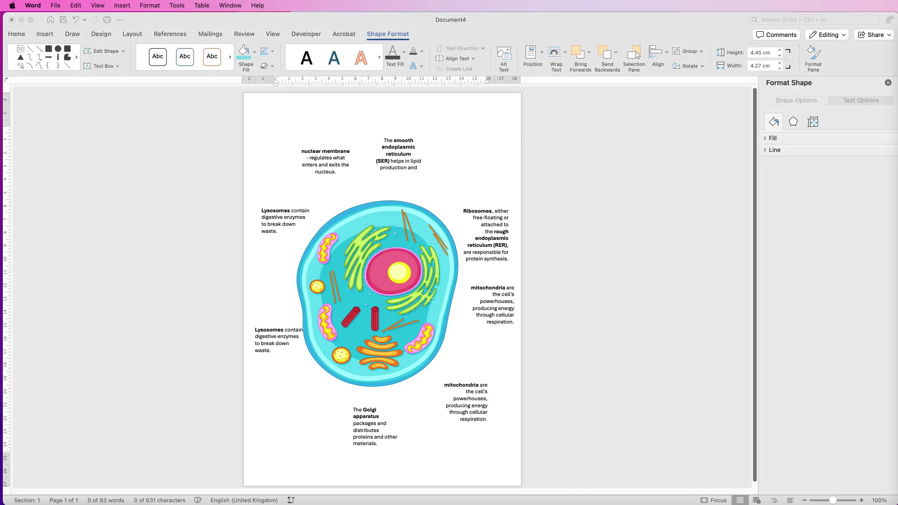
{"action": "type", "text": "cell membrane forms the outer boundary, controlling the movement of substances in and out of the cell."}
{"action": "type", "text": "Centrioles plays a role in cell division."}
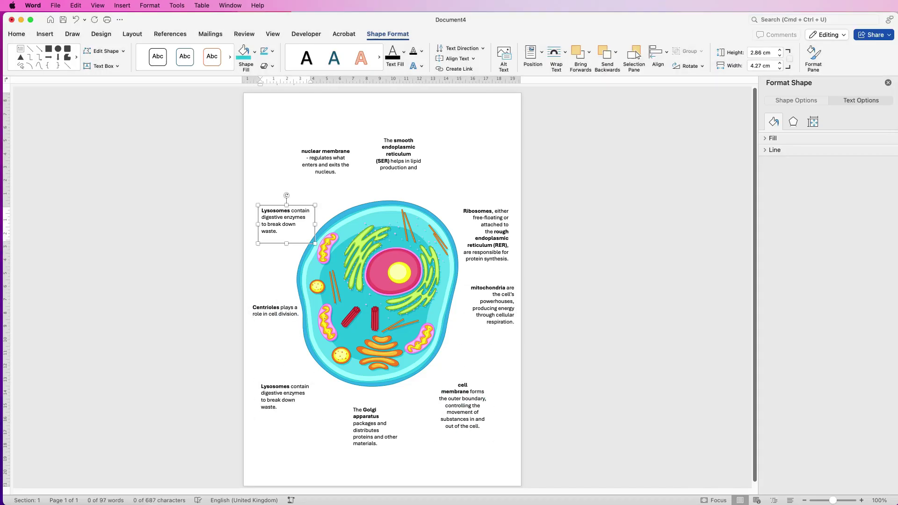
{"action": "type", "text": "cytoplasm is the jelly-like substance that fills the cell and holds organelles in place."}
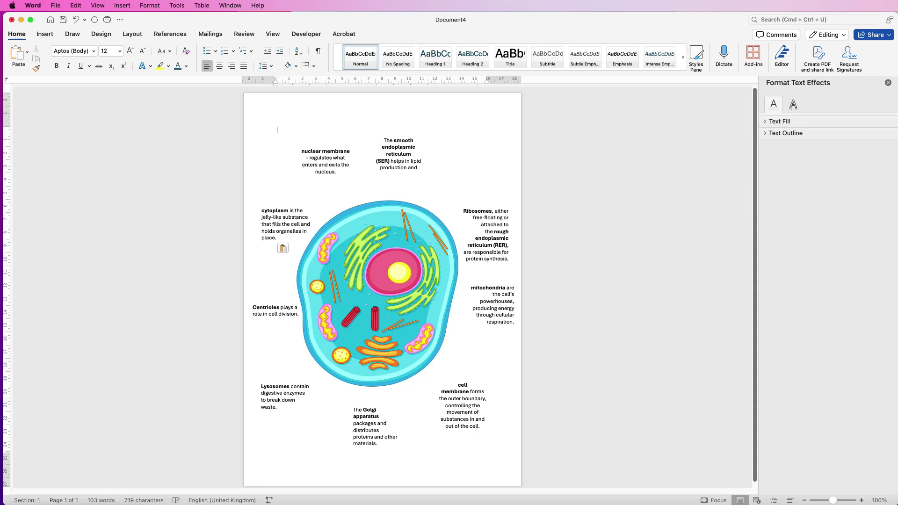
Step: Draw an arrow line from the Lysosomes label to a lysosome in the diagram
{"action": "left_click", "coordinate": [45, 34]}
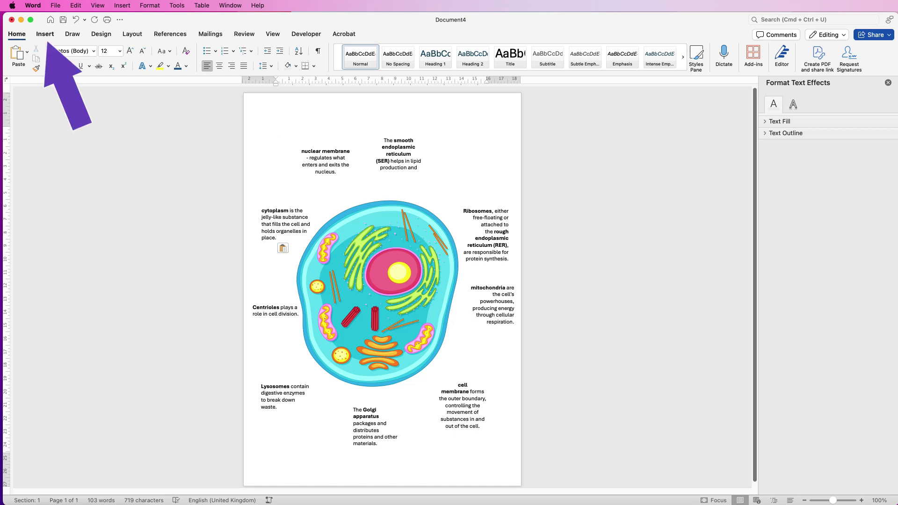
{"action": "left_click", "coordinate": [140, 52]}
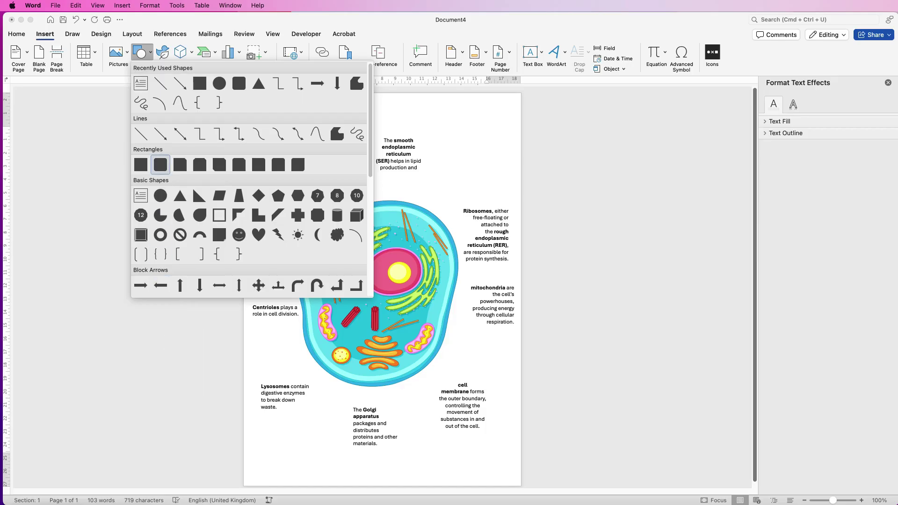
{"action": "left_click", "coordinate": [160, 133]}
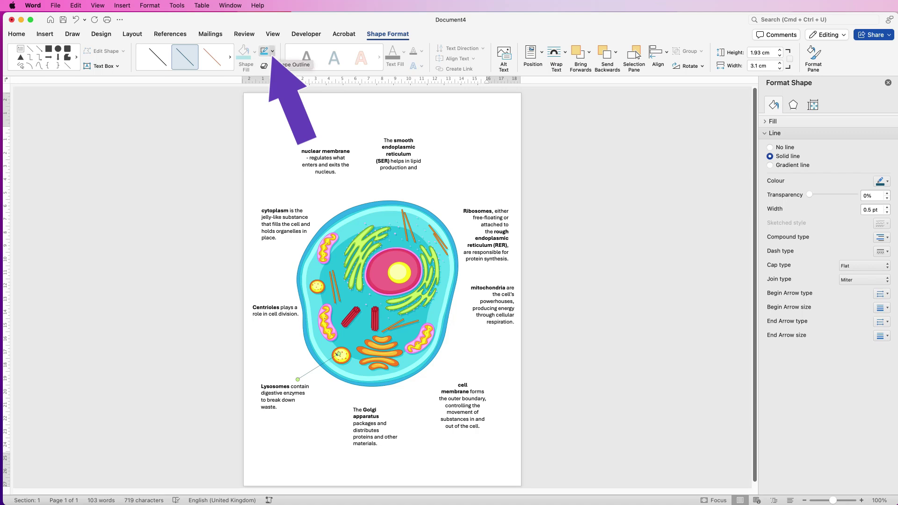
Step: Make the lysosome arrow black with a 3 pt weight
{"action": "left_click", "coordinate": [272, 51]}
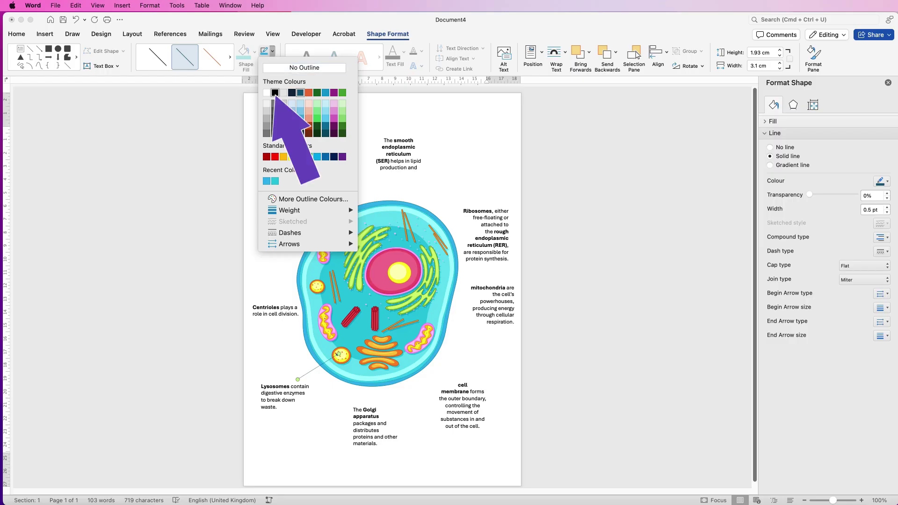
{"action": "left_click", "coordinate": [275, 92]}
{"action": "left_click", "coordinate": [273, 51]}
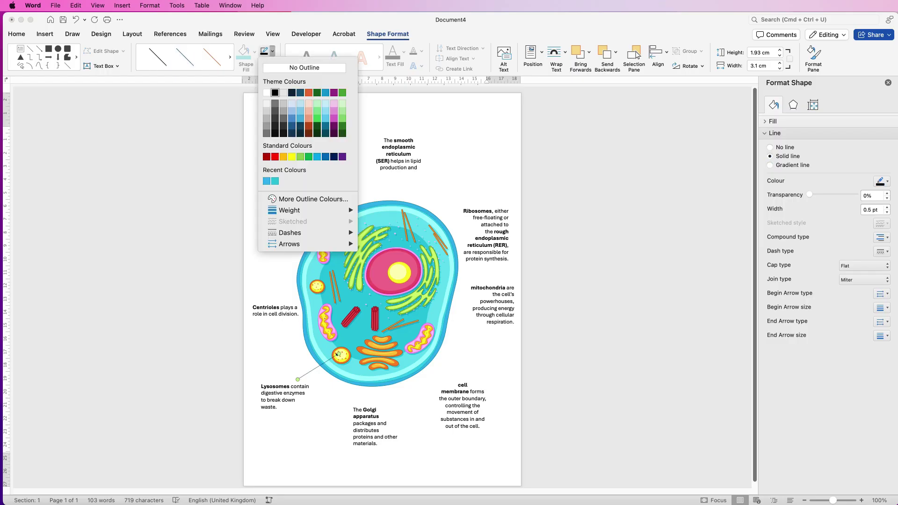
{"action": "mouse_move", "coordinate": [350, 212]}
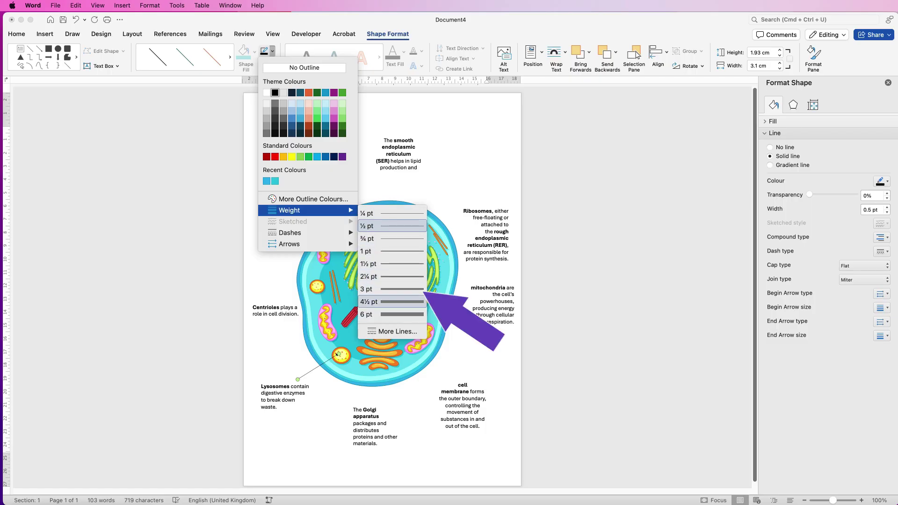
{"action": "left_click", "coordinate": [374, 289]}
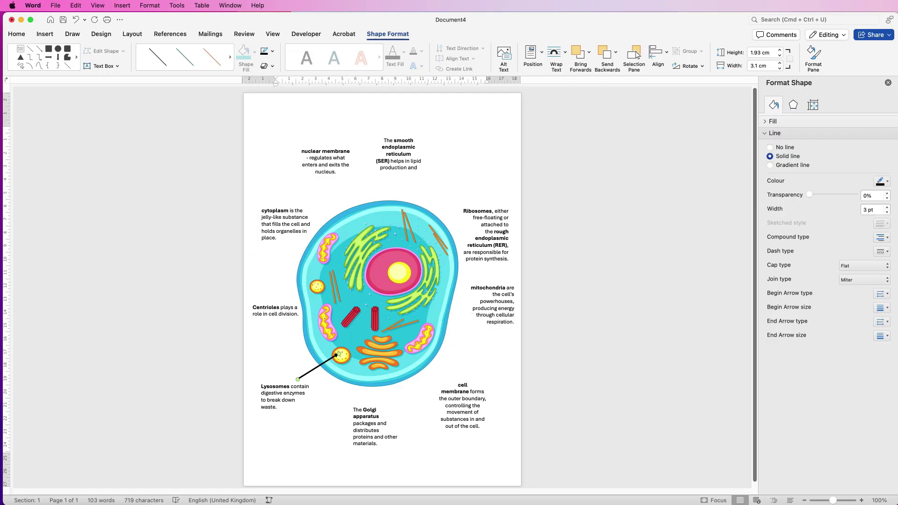
Step: Zoom in and adjust the arrow's head onto the lysosome and its tail to the Lysosomes label
{"action": "left_click_drag", "start_coordinate": [833, 500], "coordinate": [842, 500]}
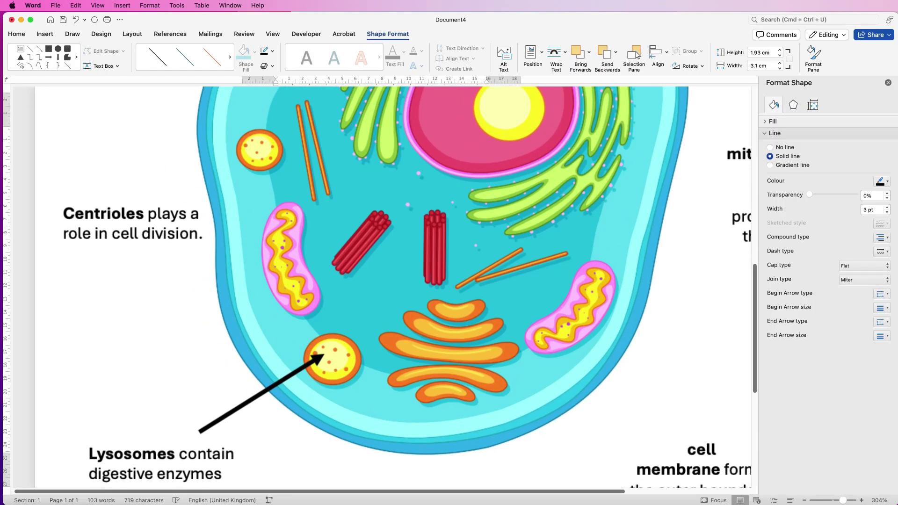
{"action": "mouse_move", "coordinate": [324, 357]}
{"action": "left_mouse_down"}
{"action": "mouse_move", "coordinate": [335, 356]}
{"action": "mouse_move", "coordinate": [327, 361]}
{"action": "left_mouse_up"}
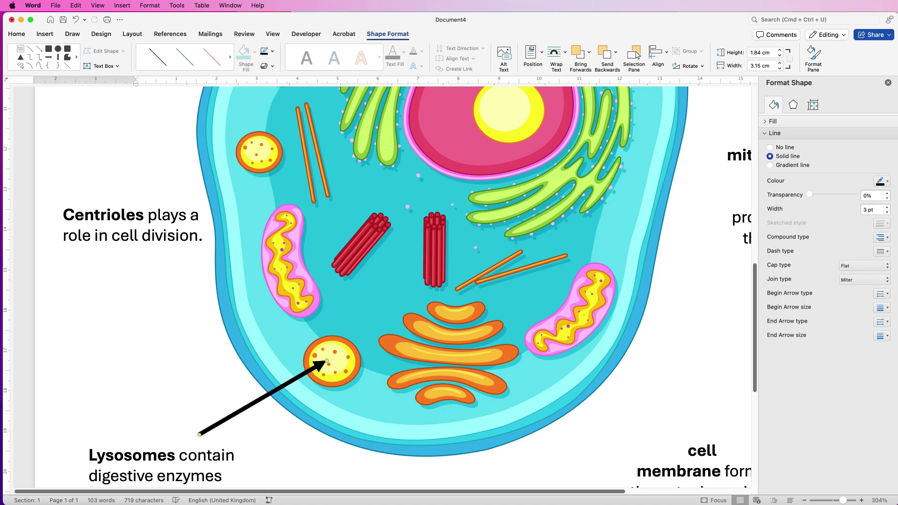
{"action": "mouse_move", "coordinate": [199, 435]}
{"action": "left_mouse_down"}
{"action": "mouse_move", "coordinate": [194, 413]}
{"action": "mouse_move", "coordinate": [205, 428]}
{"action": "left_mouse_up"}
{"action": "scroll", "coordinate": [396, 282], "scroll_direction": "down", "scroll_amount": 10}
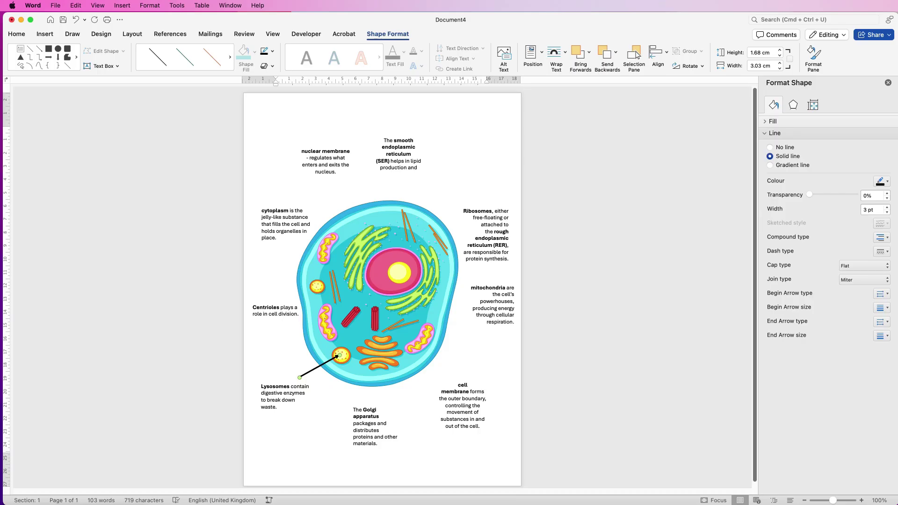
Step: Paste a copy of the arrow and run it from the Golgi label to the Golgi apparatus
{"action": "key", "text": "super+v"}
{"action": "key", "text": "Right"}
{"action": "left_click_drag", "start_coordinate": [310, 383], "coordinate": [364, 404]}
{"action": "left_click_drag", "start_coordinate": [350, 361], "coordinate": [378, 367]}
Step: Paste another arrow linking the cell membrane label to the membrane
{"action": "key", "text": "super+v"}
{"action": "left_click_drag", "start_coordinate": [363, 389], "coordinate": [445, 387]}
{"action": "left_click_drag", "start_coordinate": [404, 367], "coordinate": [423, 367]}
Step: Position arrows for the mitochondria, Ribosomes, SER and nuclear membrane labels
{"action": "left_click_drag", "start_coordinate": [428, 336], "coordinate": [470, 324]}
{"action": "left_click_drag", "start_coordinate": [439, 286], "coordinate": [468, 266]}
{"action": "left_click_drag", "start_coordinate": [402, 227], "coordinate": [379, 261]}
{"action": "left_click_drag", "start_coordinate": [401, 204], "coordinate": [340, 193]}
Step: Paste and place arrows for the cytoplasm and Centrioles labels
{"action": "key", "text": "super+v"}
{"action": "left_click_drag", "start_coordinate": [328, 252], "coordinate": [289, 243]}
{"action": "key", "text": "super+v"}
{"action": "left_click_drag", "start_coordinate": [318, 299], "coordinate": [285, 324]}
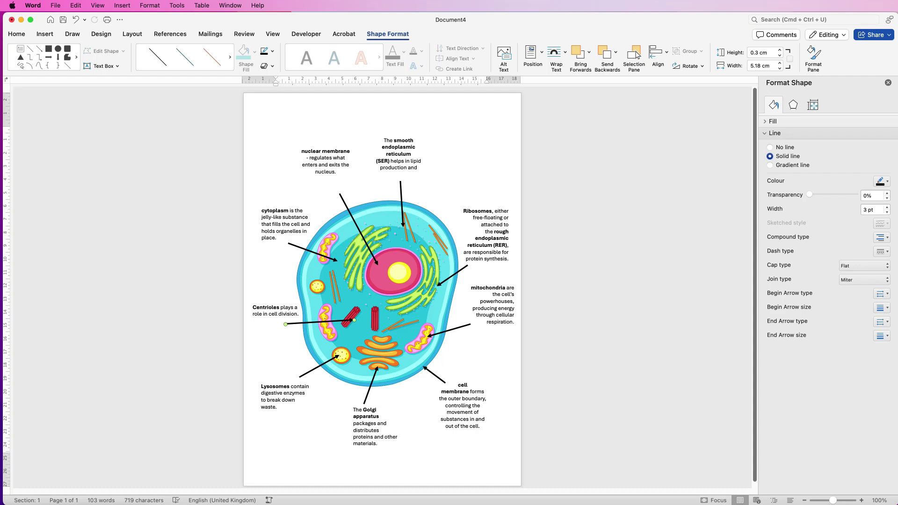
Step: Select all objects via the Selection Pane, group them, and nudge the diagram down
{"action": "left_click", "coordinate": [398, 155]}
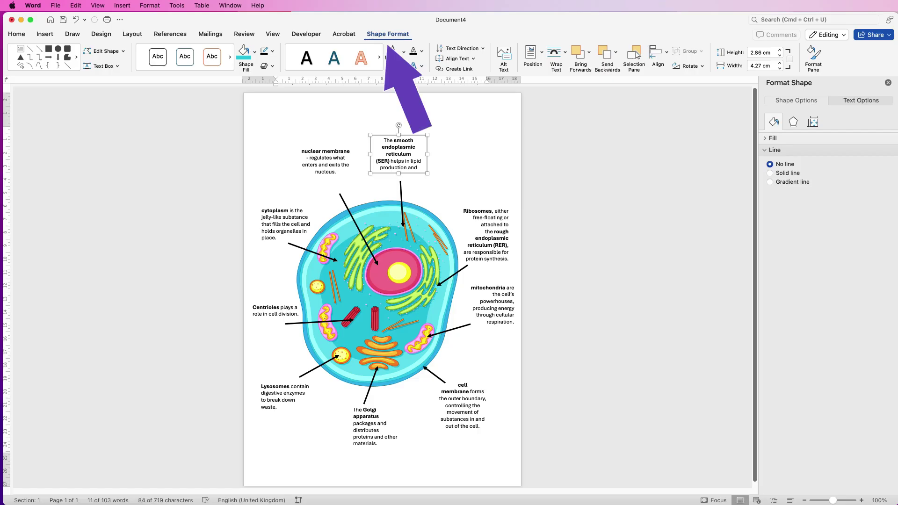
{"action": "left_click", "coordinate": [635, 55]}
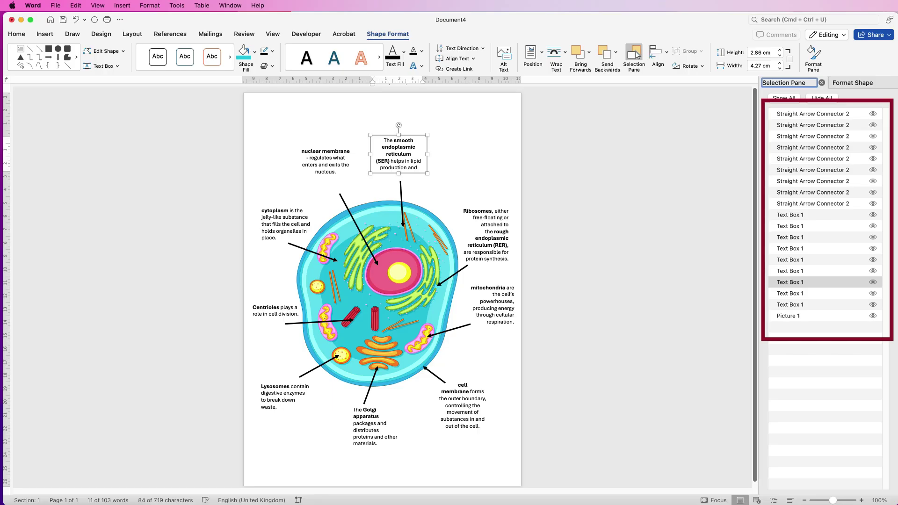
{"action": "key", "text": "Tab"}
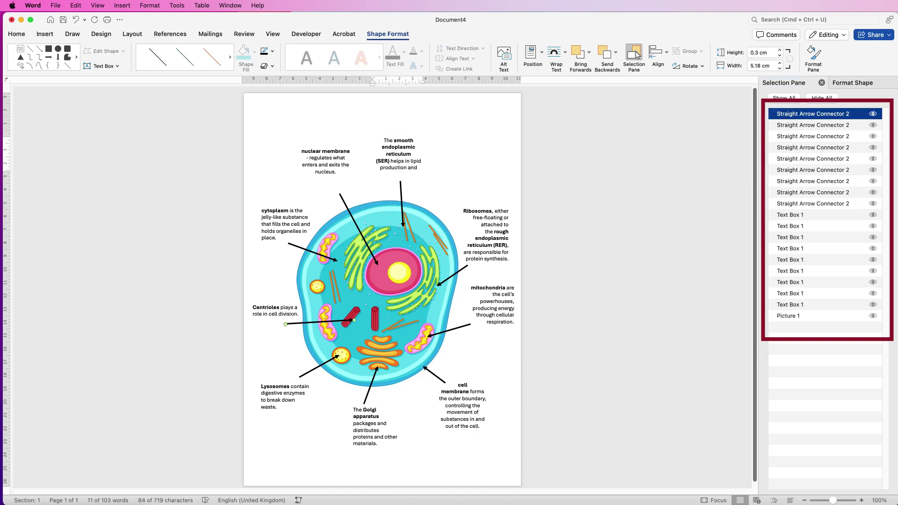
{"action": "key", "text": "super+a"}
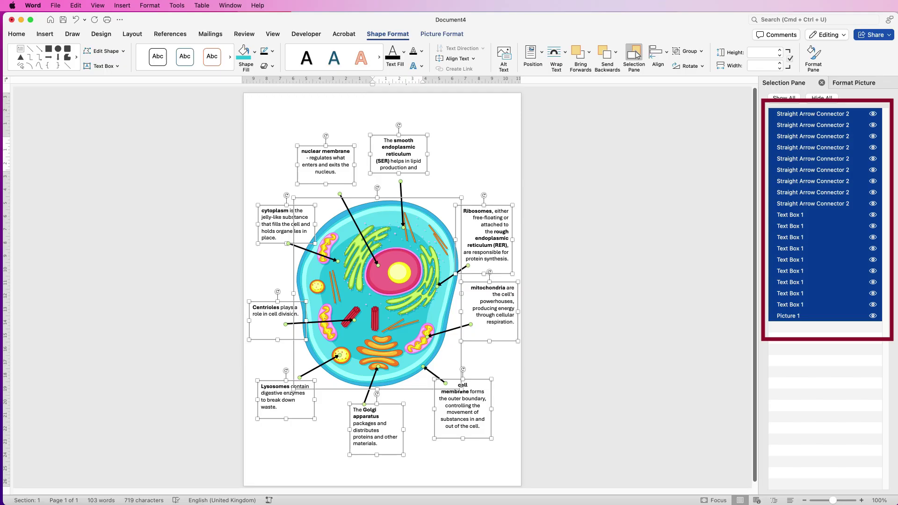
{"action": "left_click", "coordinate": [687, 51]}
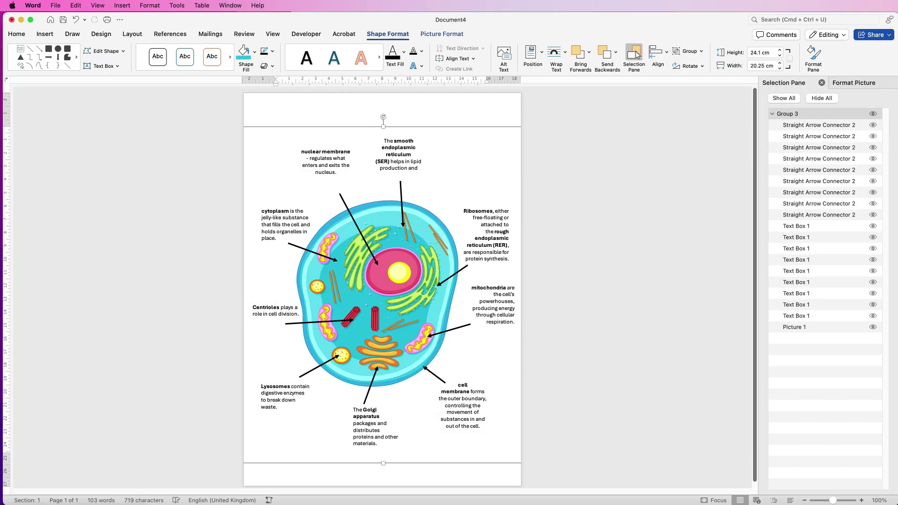
{"action": "key", "text": "Down"}
{"action": "key", "text": "Down"}
{"action": "key", "text": "Down"}
{"action": "key", "text": "Down"}
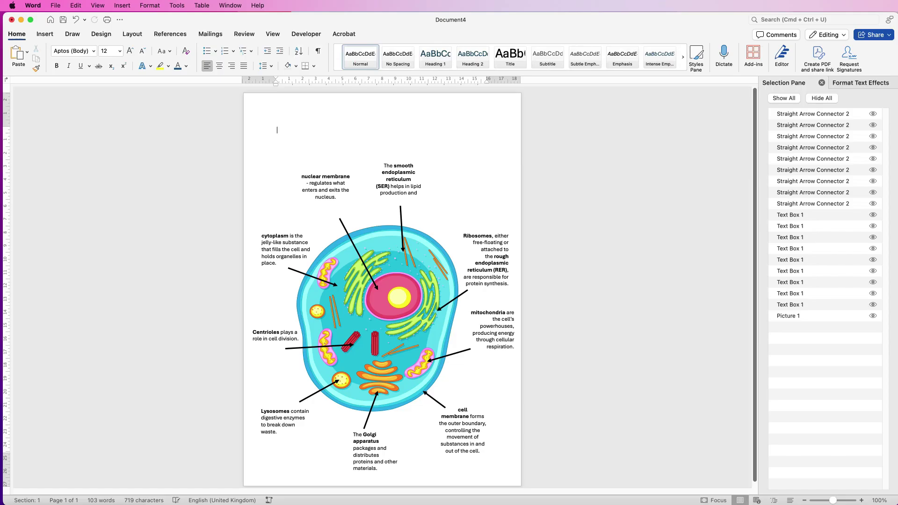
Step: Move the Ribosomes label box up and narrow it to 3.67 cm
{"action": "mouse_move", "coordinate": [486, 253]}
{"action": "left_mouse_down"}
{"action": "mouse_move", "coordinate": [489, 197]}
{"action": "mouse_move", "coordinate": [489, 240]}
{"action": "left_mouse_up"}
{"action": "mouse_move", "coordinate": [513, 286]}
{"action": "left_mouse_down"}
{"action": "mouse_move", "coordinate": [487, 294]}
{"action": "mouse_move", "coordinate": [504, 295]}
{"action": "left_mouse_up"}
{"action": "left_click_drag", "start_coordinate": [491, 261], "coordinate": [491, 262]}
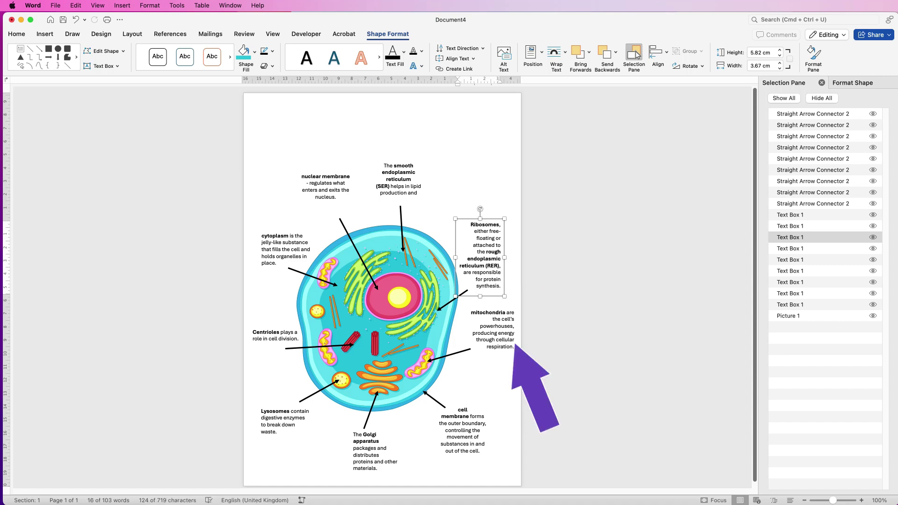
Step: Shift the mitochondria label down and right, make it taller, and bring it to the front
{"action": "mouse_move", "coordinate": [501, 333]}
{"action": "left_mouse_down"}
{"action": "mouse_move", "coordinate": [509, 339]}
{"action": "mouse_move", "coordinate": [498, 340]}
{"action": "left_mouse_up"}
{"action": "left_click_drag", "start_coordinate": [474, 370], "coordinate": [474, 380]}
{"action": "left_click_drag", "start_coordinate": [486, 341], "coordinate": [488, 357]}
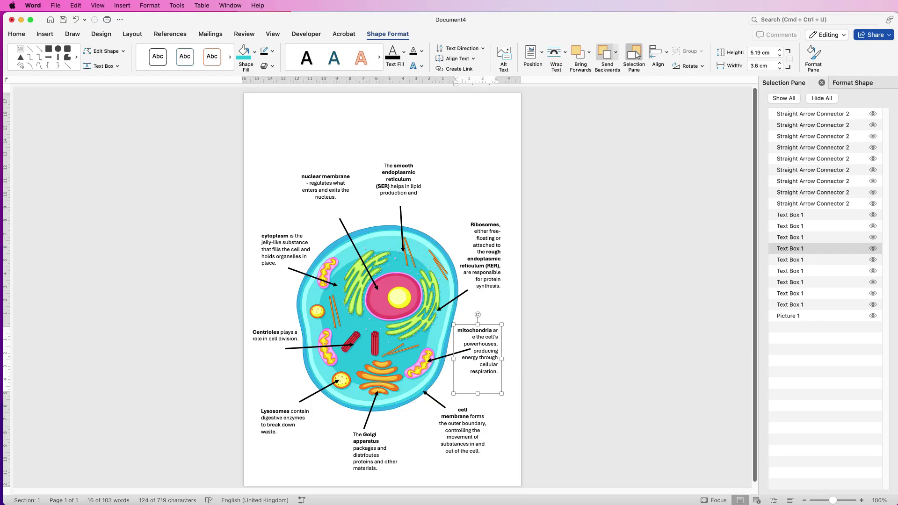
{"action": "left_click", "coordinate": [616, 53]}
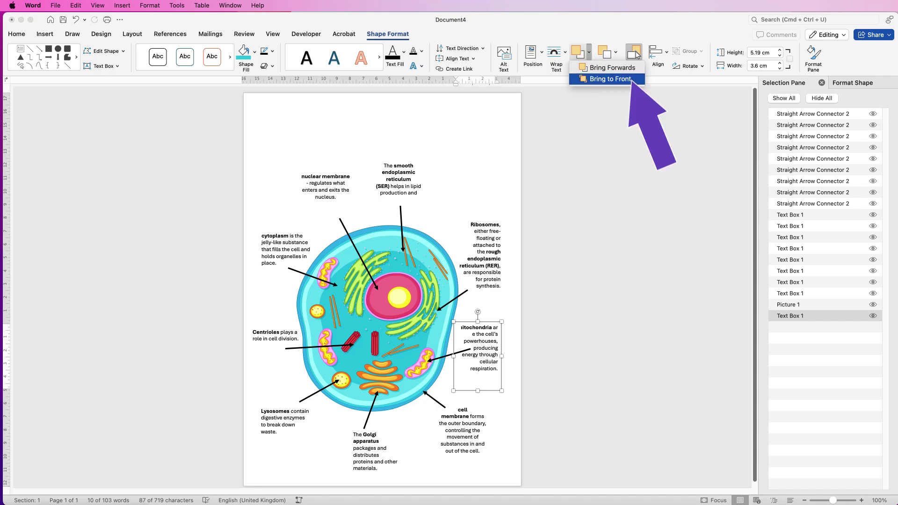
{"action": "key", "text": "Return"}
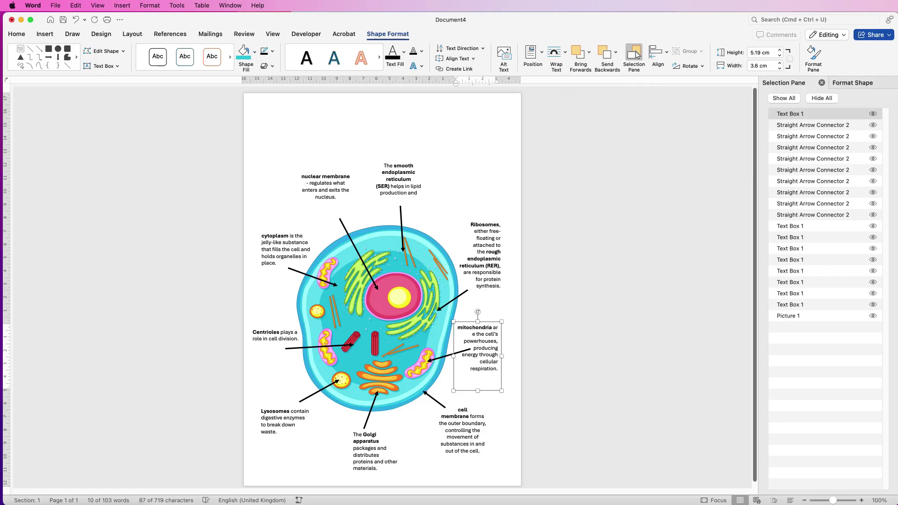
{"action": "mouse_move", "coordinate": [502, 357]}
{"action": "left_mouse_down"}
{"action": "mouse_move", "coordinate": [519, 356]}
{"action": "mouse_move", "coordinate": [490, 364]}
{"action": "mouse_move", "coordinate": [509, 360]}
{"action": "mouse_move", "coordinate": [498, 359]}
{"action": "left_mouse_up"}
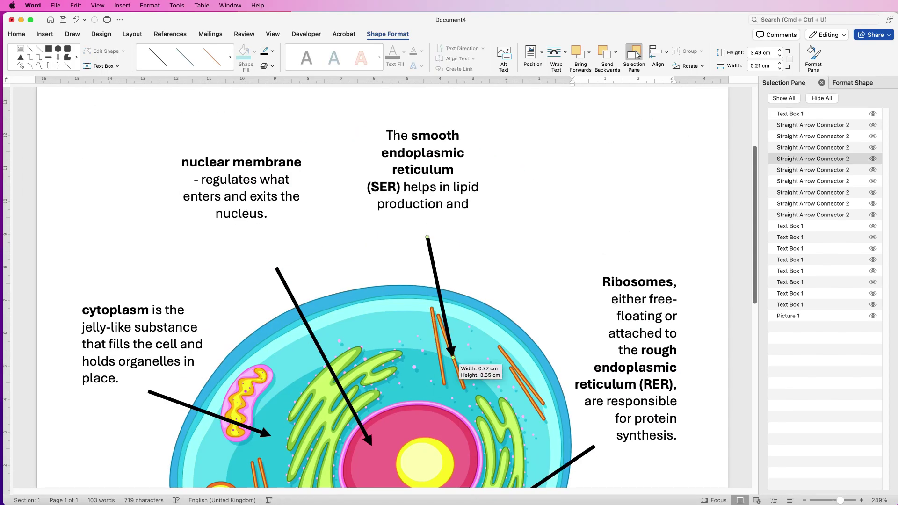
Step: Refit the cytoplasm, Golgi, cell membrane, Centrioles and SER label boxes so all text shows
{"action": "key", "text": "super+z"}
{"action": "key", "text": "super+z"}
{"action": "key", "text": "super+z"}
{"action": "key", "text": "super+z"}
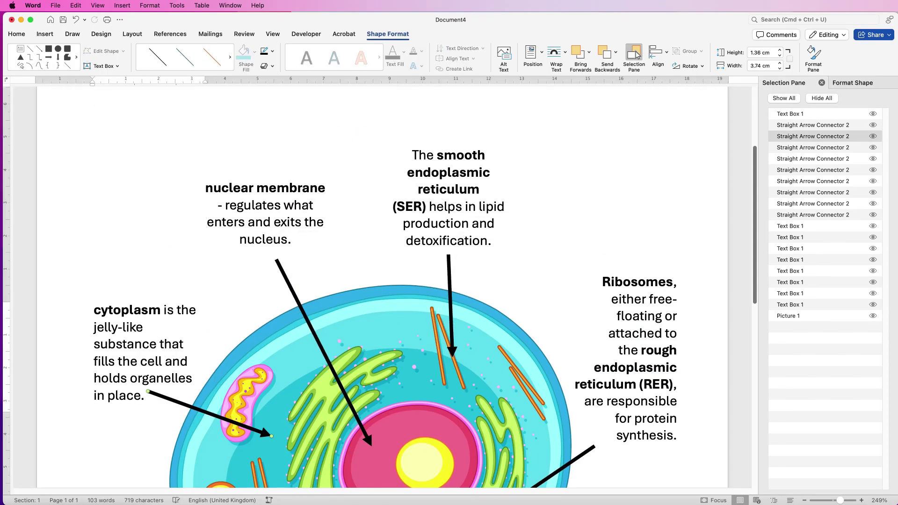
{"action": "key", "text": "super+z"}
{"action": "key", "text": "super+z"}
{"action": "key", "text": "super+z"}
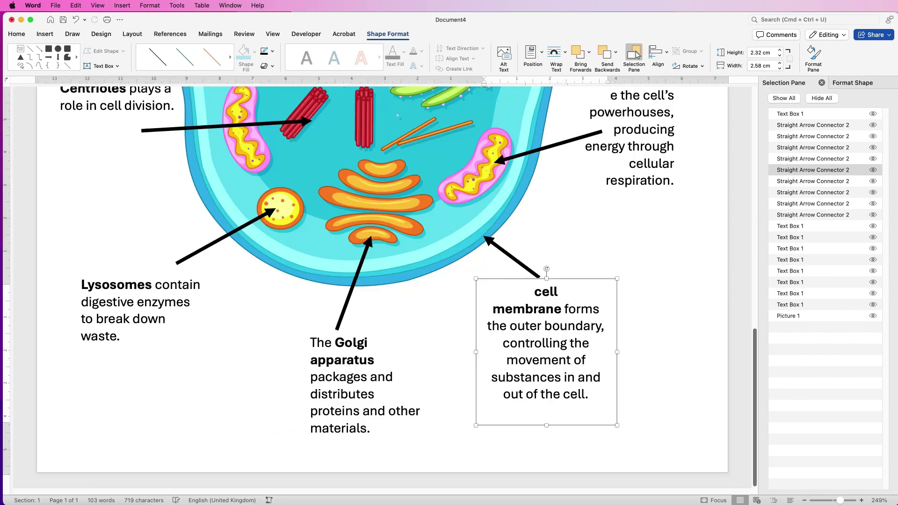
{"action": "key", "text": "super+z"}
{"action": "key", "text": "super+z"}
{"action": "key", "text": "super+z"}
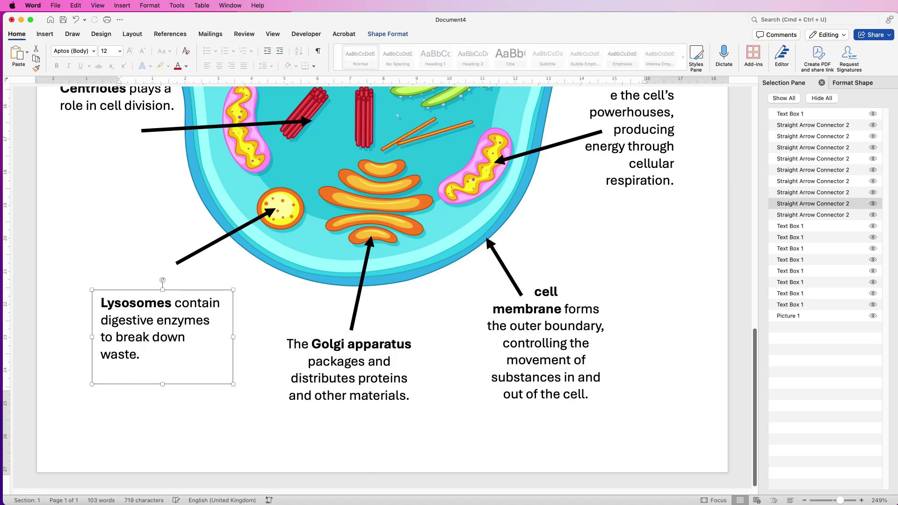
{"action": "key", "text": "super+z"}
{"action": "key", "text": "super+z"}
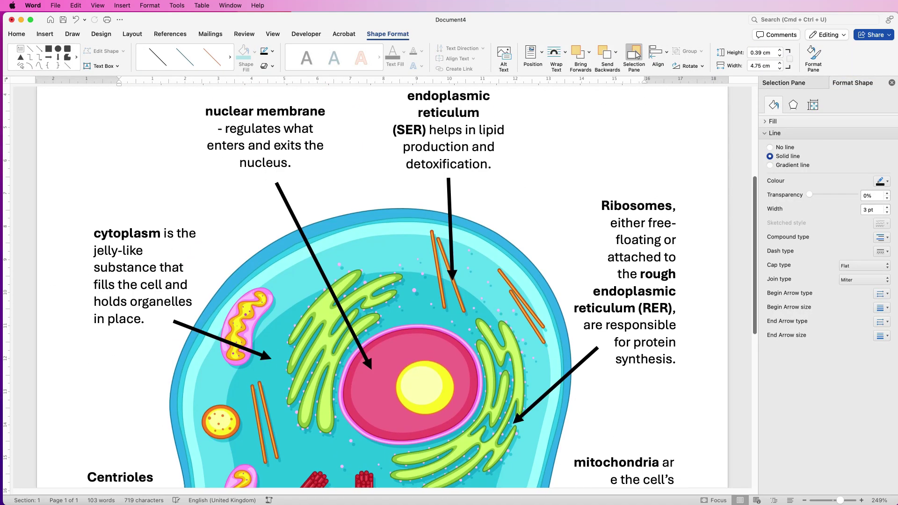
{"action": "scroll", "coordinate": [636, 55], "scroll_direction": "down", "scroll_amount": 5}
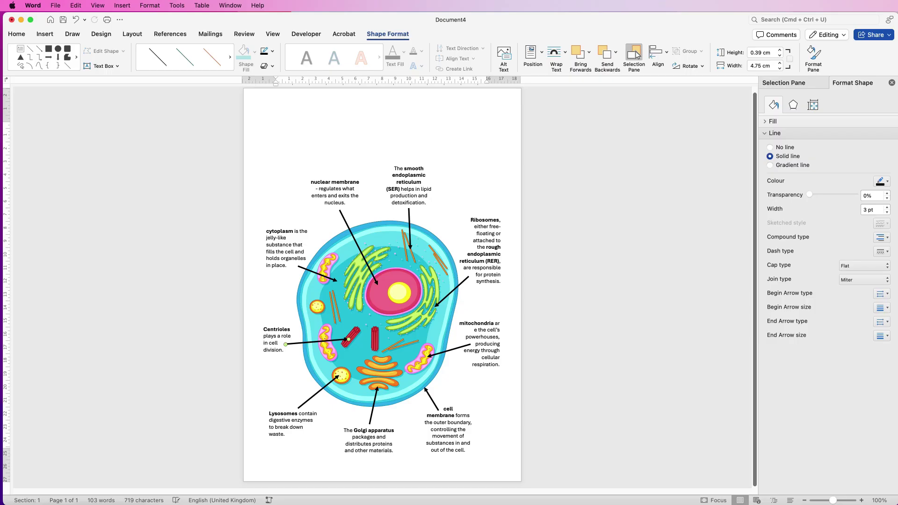
Step: Select the picture, labels and arrows from the Selection Pane and group them into Group 4
{"action": "left_click", "coordinate": [634, 56]}
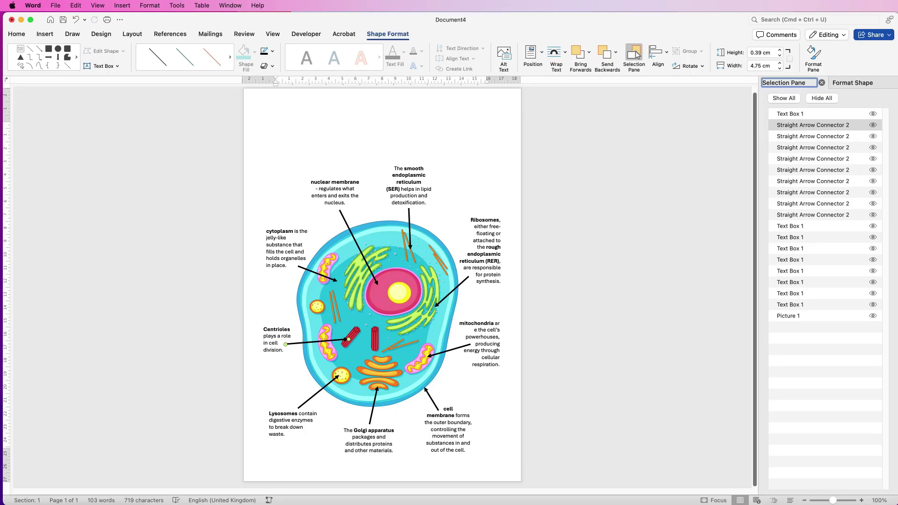
{"action": "key", "text": "Tab"}
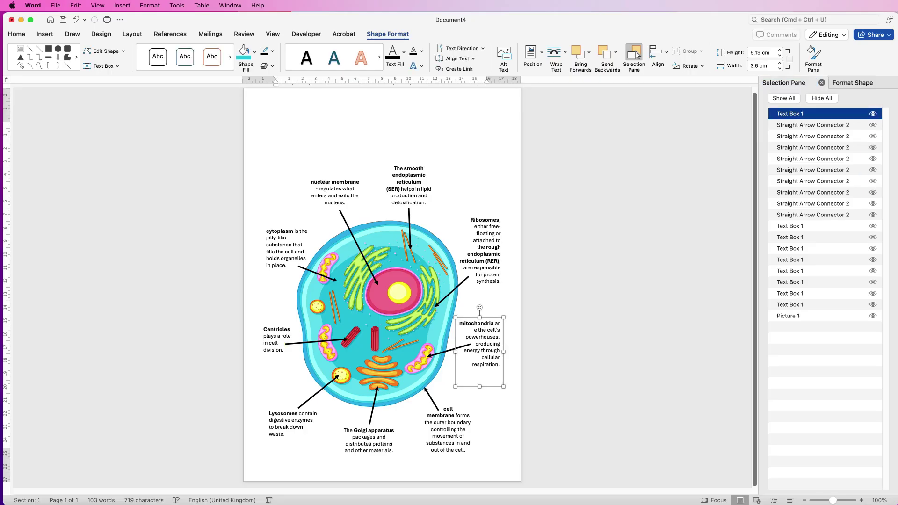
{"action": "key", "text": "super+a"}
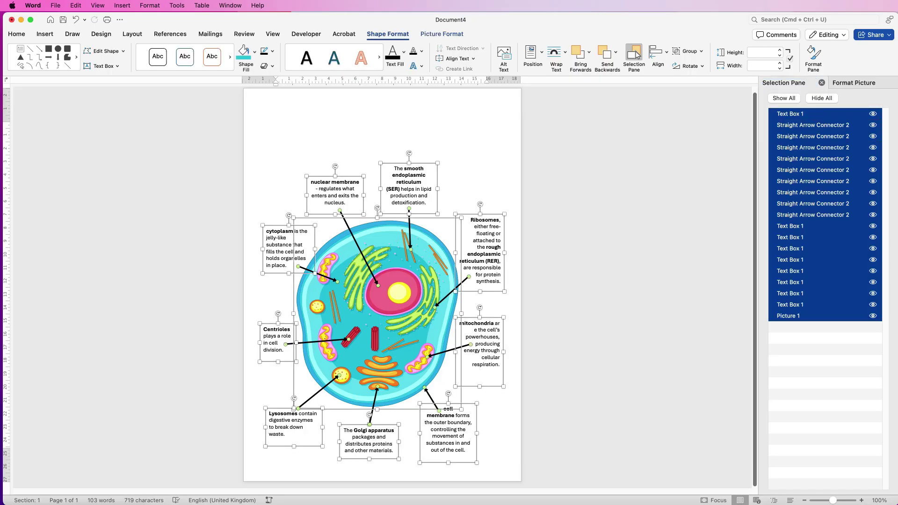
{"action": "key", "text": "super+alt+g"}
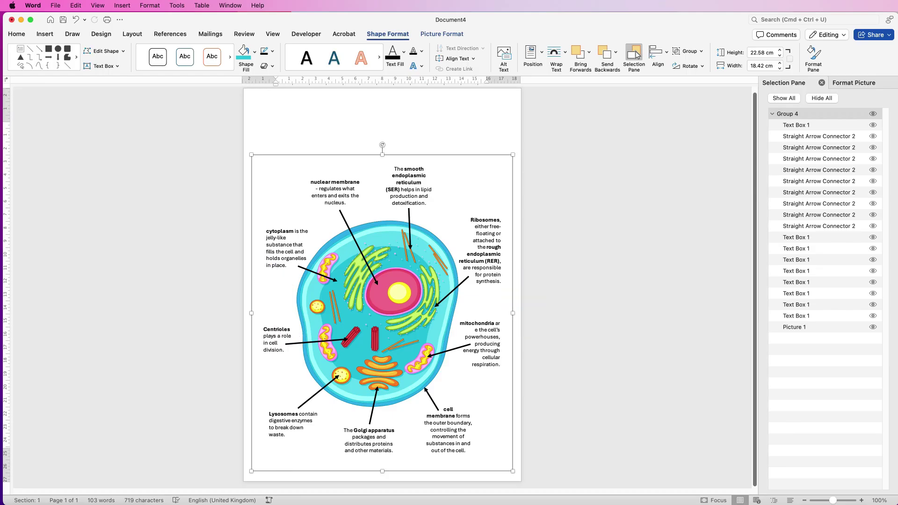
{"action": "key", "text": "Escape"}
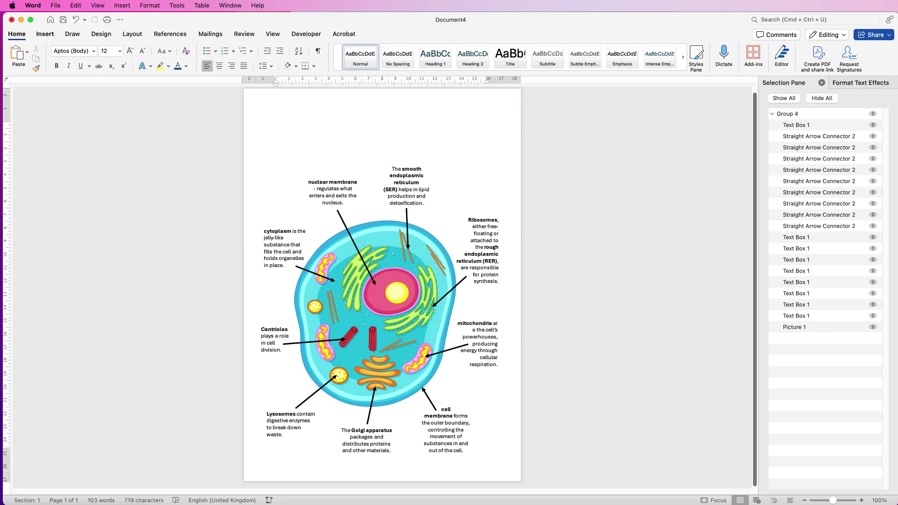
Step: Insert a first-style WordArt reading 'HUMAN CELL' and centre it horizontally on the page
{"action": "left_click", "coordinate": [45, 34]}
{"action": "left_click", "coordinate": [554, 52]}
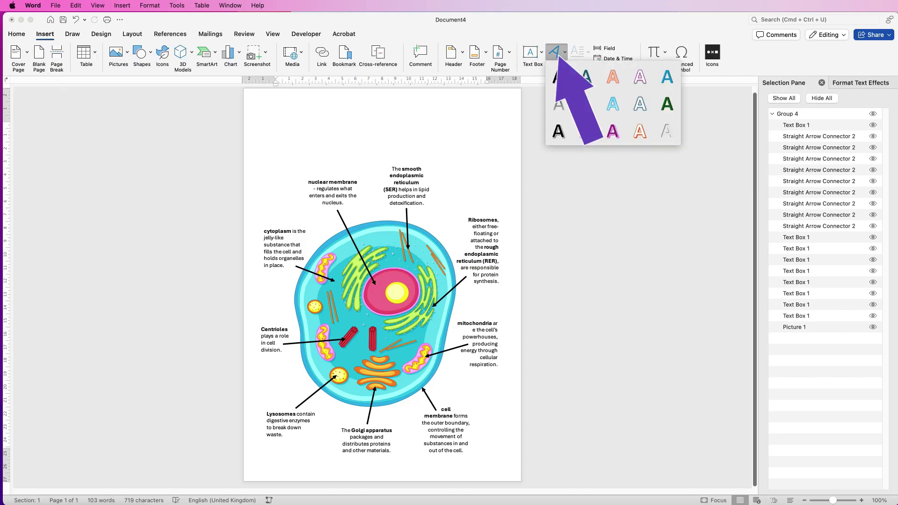
{"action": "left_click", "coordinate": [558, 77]}
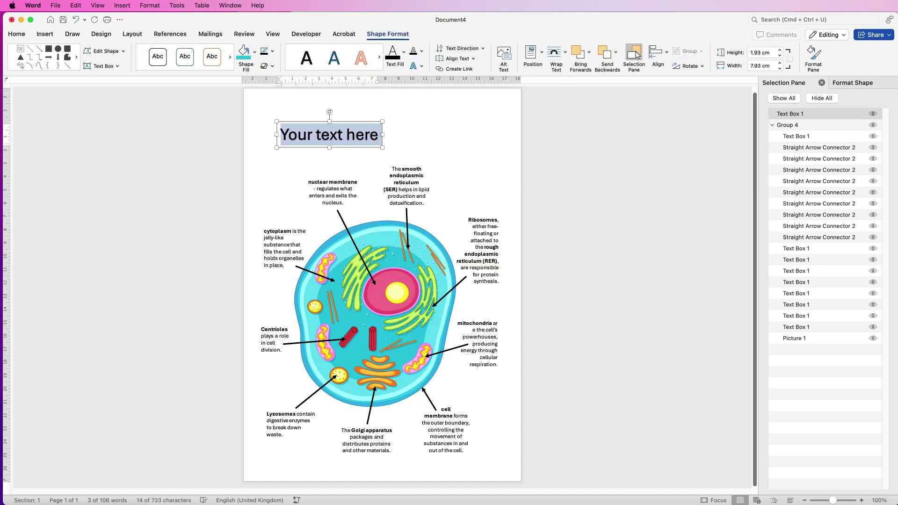
{"action": "type", "text": "HUMAN CELL"}
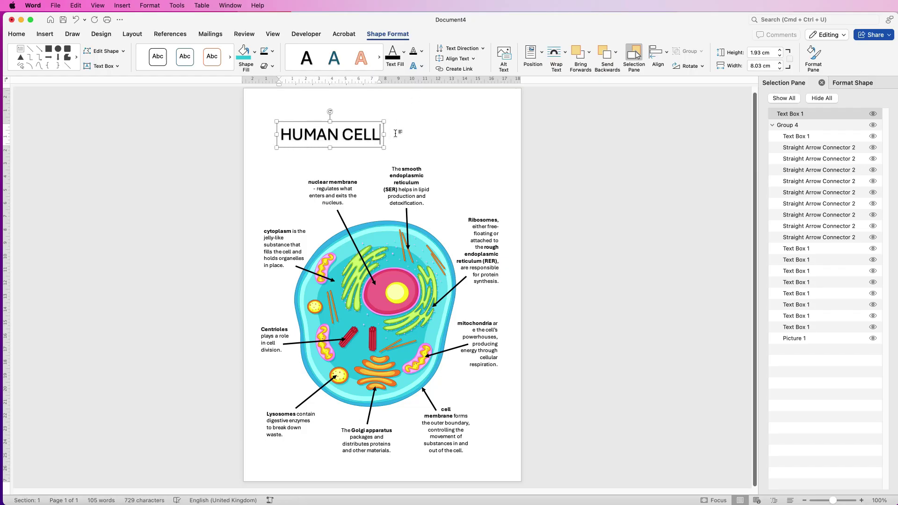
{"action": "left_click", "coordinate": [664, 54]}
{"action": "left_click", "coordinate": [676, 89]}
{"action": "left_click", "coordinate": [577, 146]}
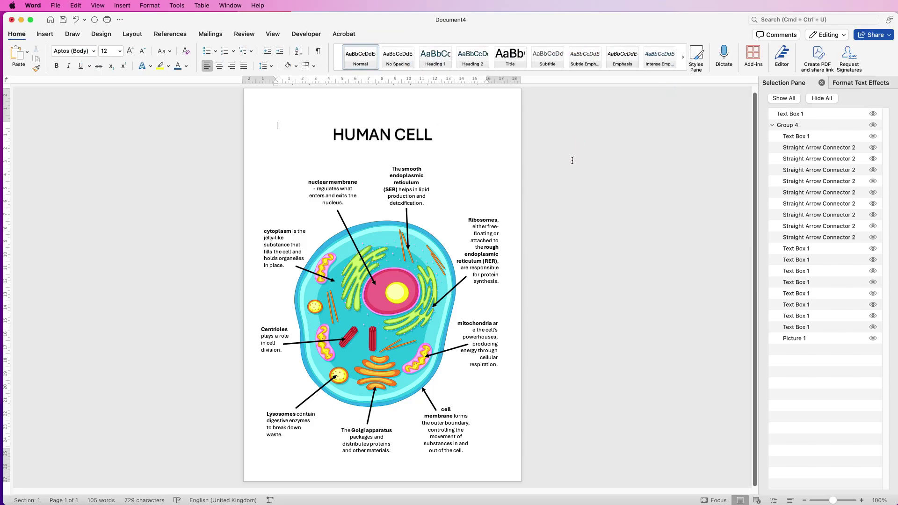
Step: Draw a dark teal rounded rectangle, about 9.96 by 3.18 cm, over the HUMAN CELL title
{"action": "left_click", "coordinate": [421, 136]}
{"action": "left_click", "coordinate": [45, 34]}
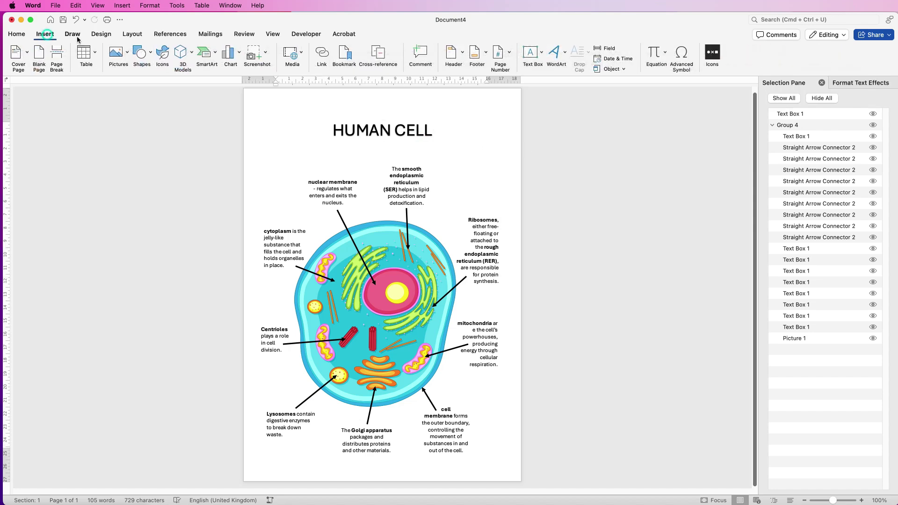
{"action": "left_click", "coordinate": [150, 53]}
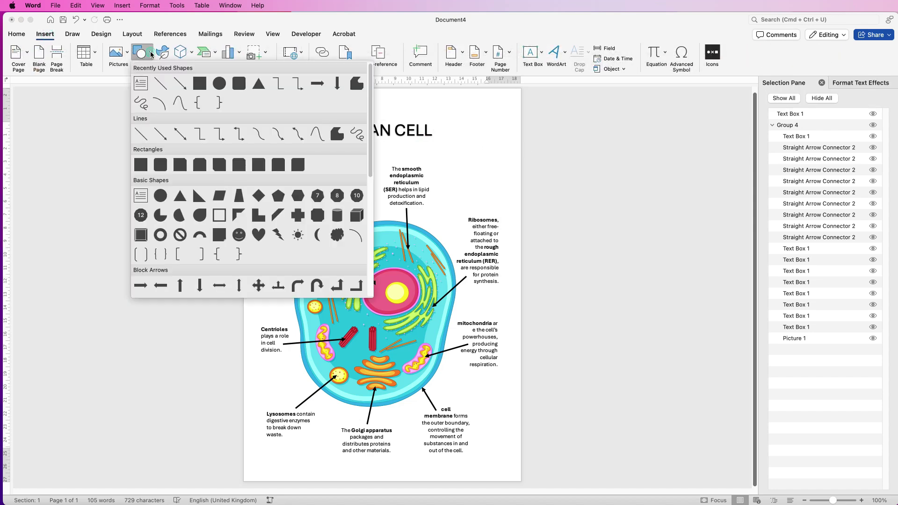
{"action": "left_click", "coordinate": [161, 167]}
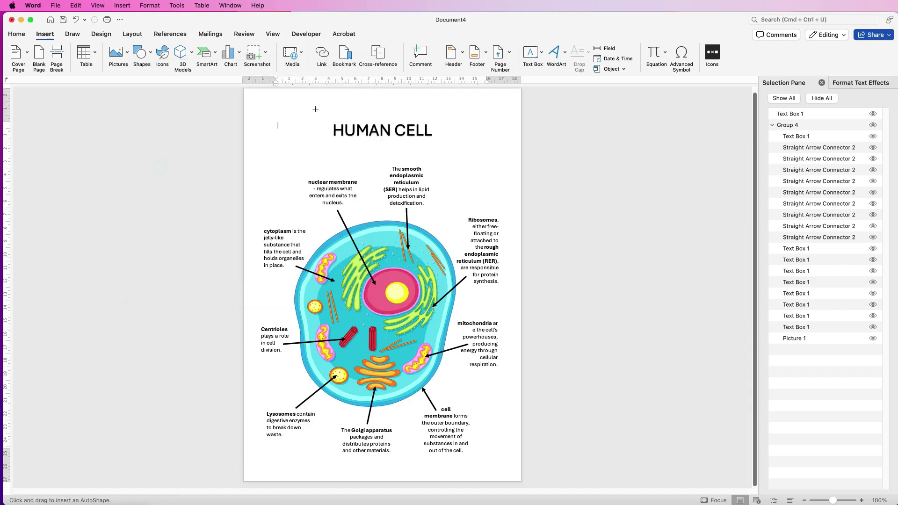
{"action": "left_click_drag", "start_coordinate": [316, 109], "coordinate": [448, 152]}
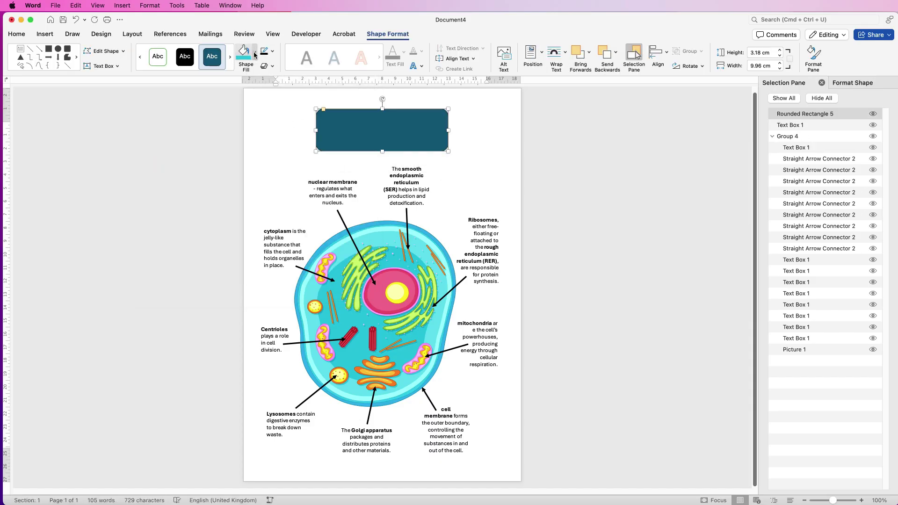
{"action": "left_click", "coordinate": [254, 52]}
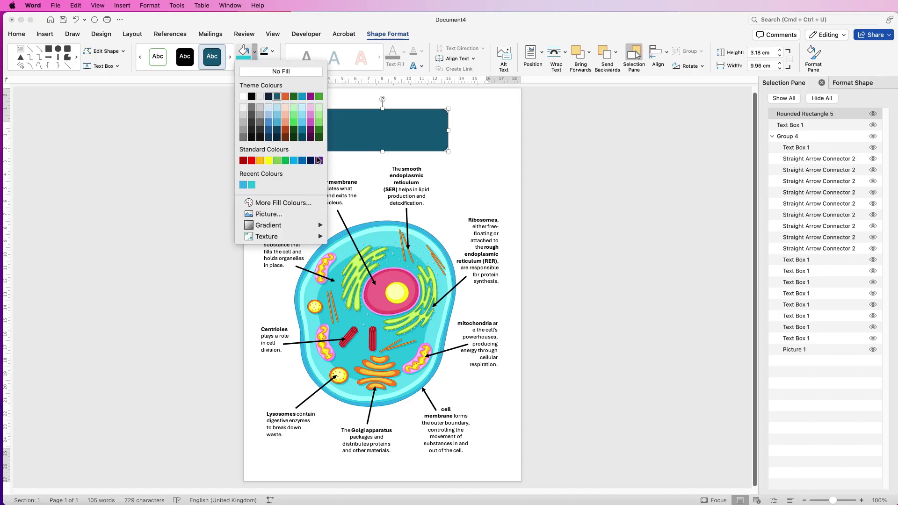
Step: Fill the rounded rectangle with the recent bright turquoise colour instead of dark teal
{"action": "left_click", "coordinate": [275, 204]}
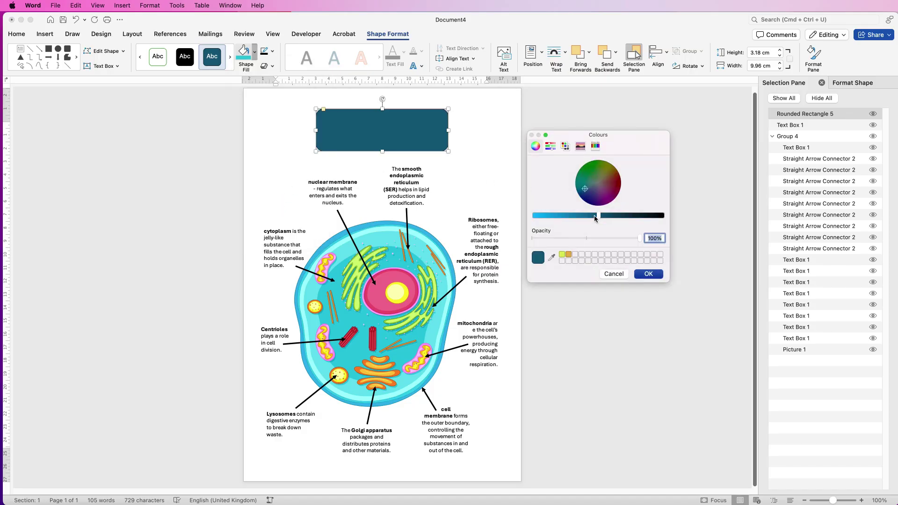
{"action": "left_click_drag", "start_coordinate": [596, 218], "coordinate": [537, 216]}
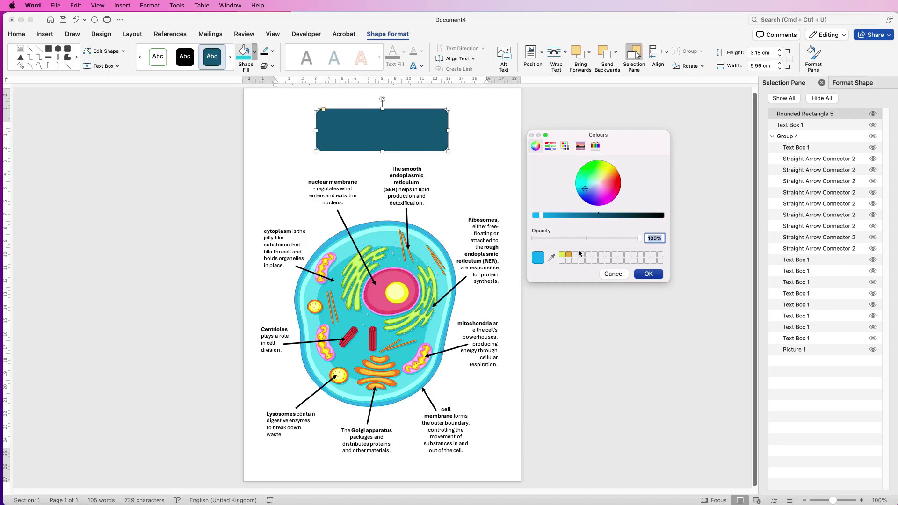
{"action": "left_click", "coordinate": [610, 273]}
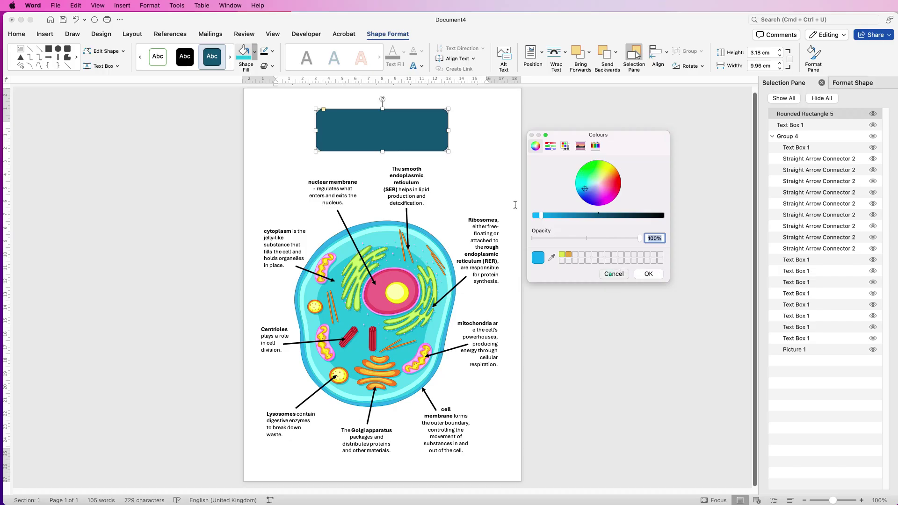
{"action": "left_click", "coordinate": [255, 52]}
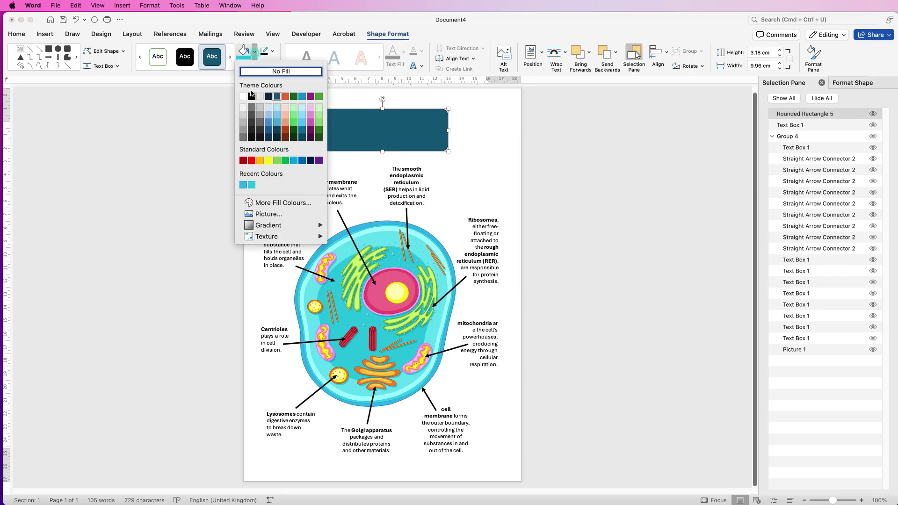
{"action": "left_click", "coordinate": [252, 185]}
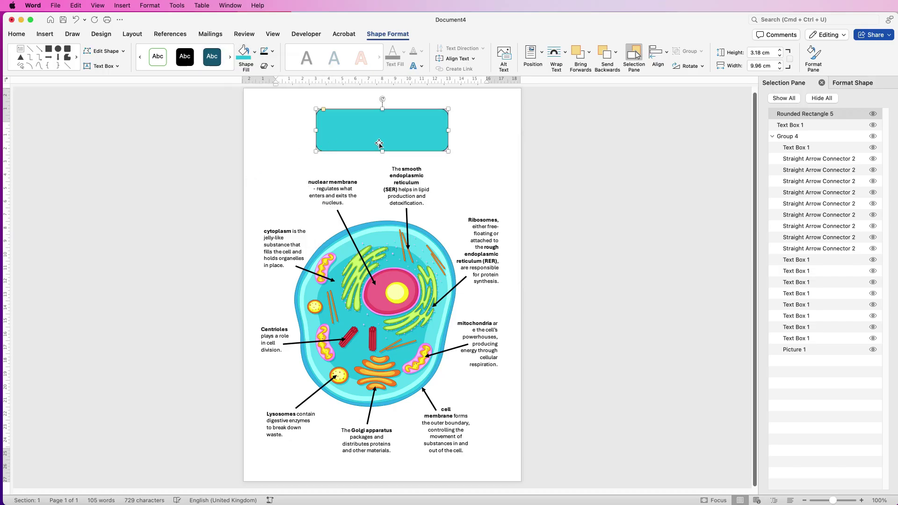
Step: Colour the rectangle's outline with a recent colour and make it 6 pt thick
{"action": "left_click", "coordinate": [273, 54]}
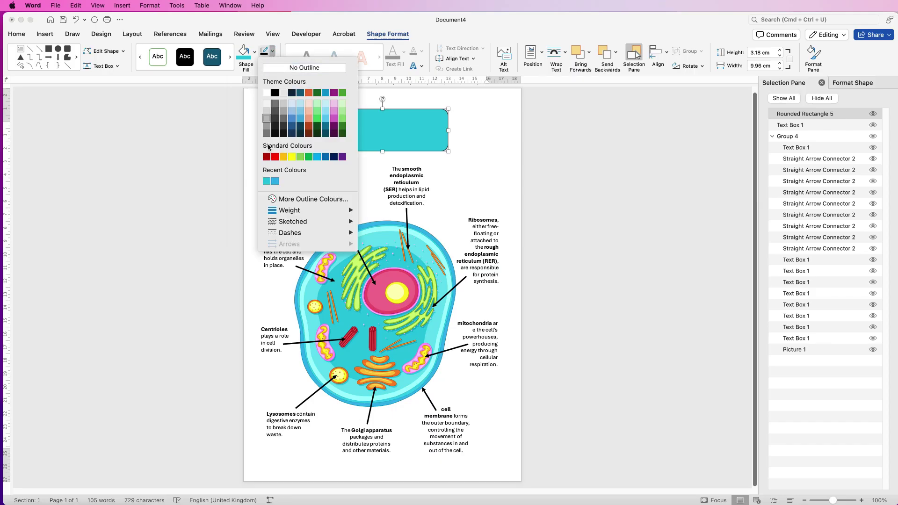
{"action": "left_click", "coordinate": [275, 182]}
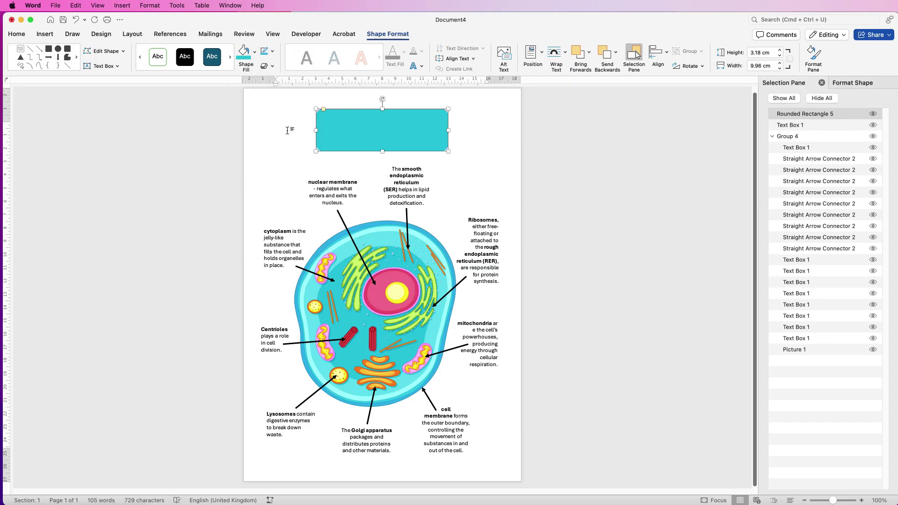
{"action": "left_click", "coordinate": [272, 51]}
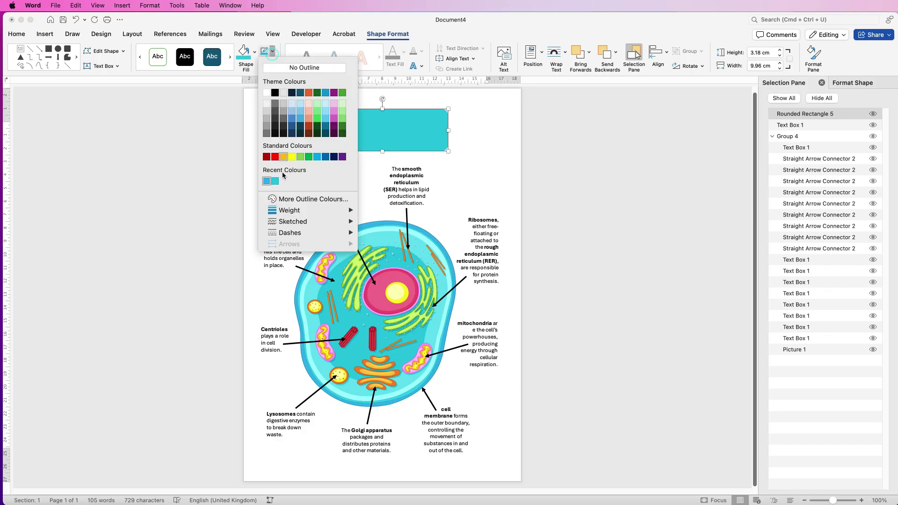
{"action": "mouse_move", "coordinate": [290, 211]}
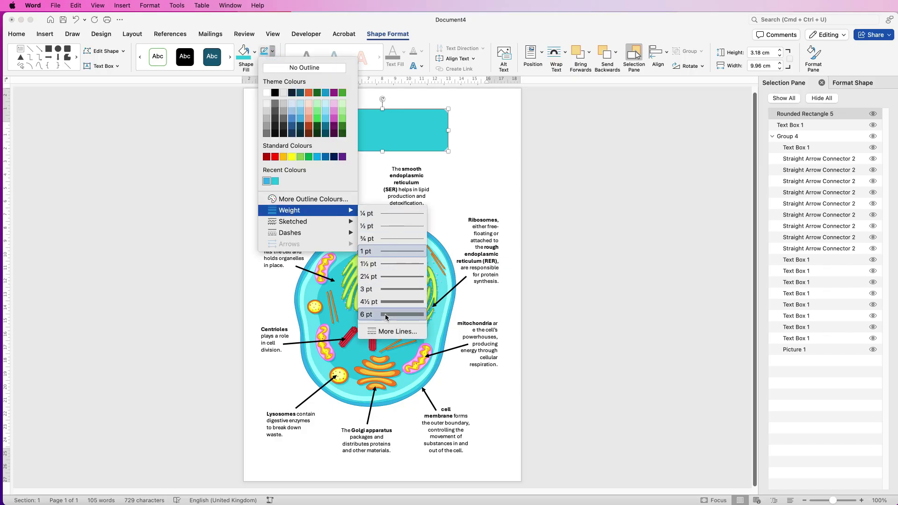
{"action": "left_click", "coordinate": [386, 314]}
{"action": "left_click", "coordinate": [481, 140]}
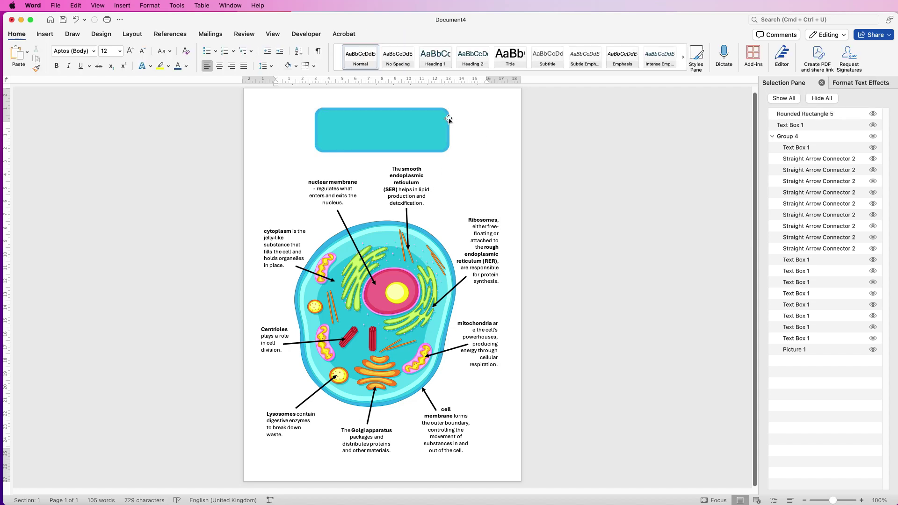
Step: Increase the rectangle's outline width to 10 pt in the Format Shape pane
{"action": "left_click", "coordinate": [393, 134]}
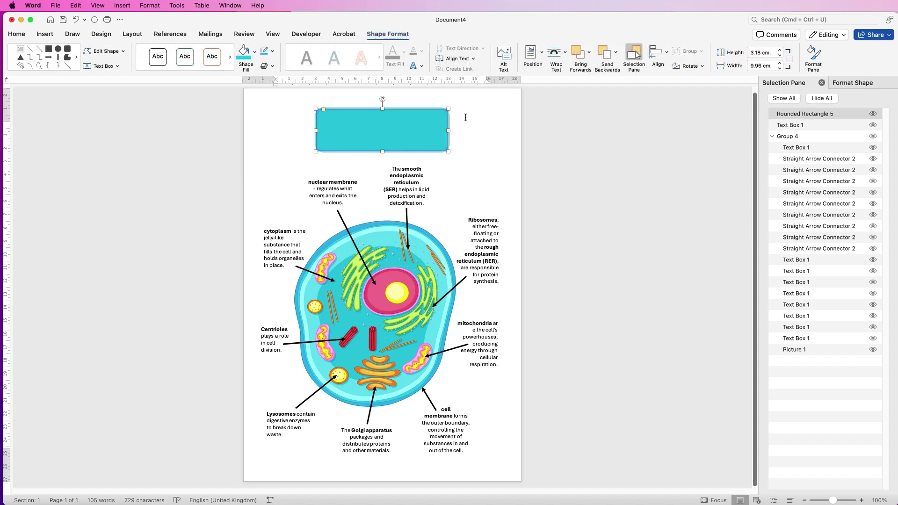
{"action": "left_click", "coordinate": [814, 57]}
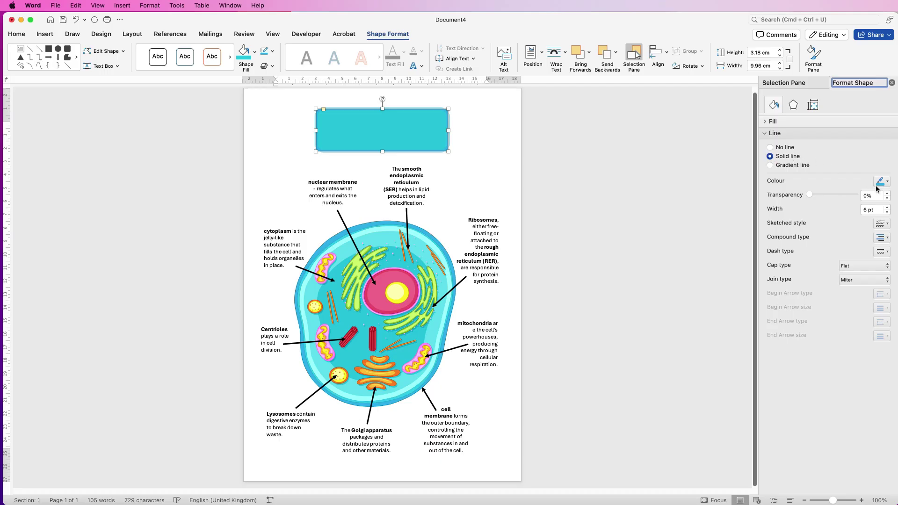
{"action": "left_click", "coordinate": [875, 210]}
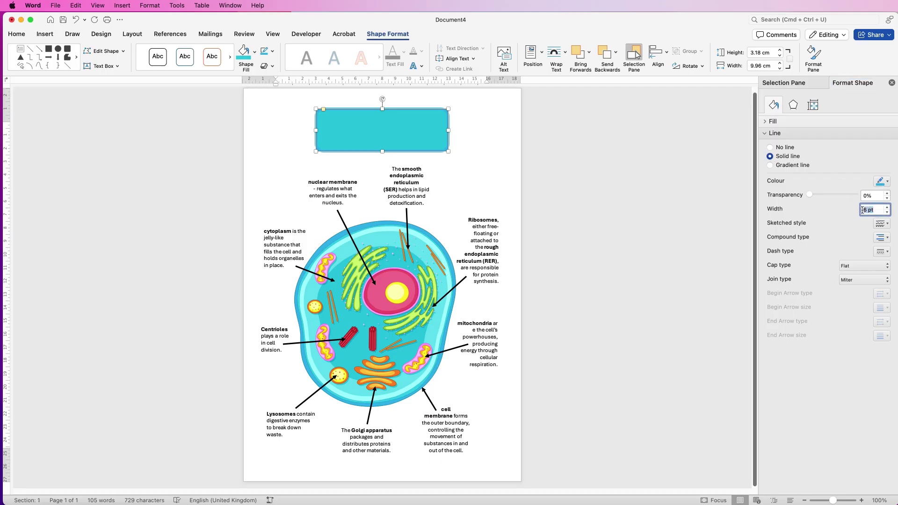
{"action": "type", "text": "10"}
{"action": "left_click", "coordinate": [474, 129]}
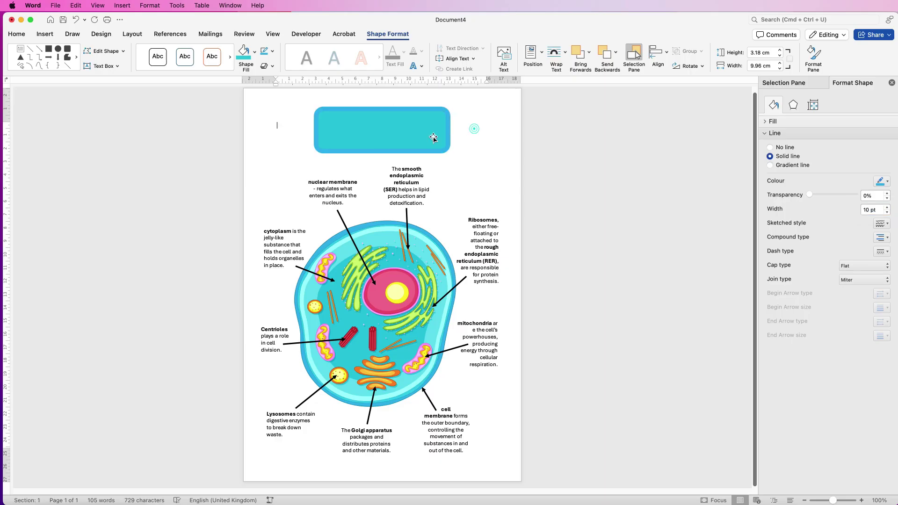
{"action": "left_click", "coordinate": [397, 128]}
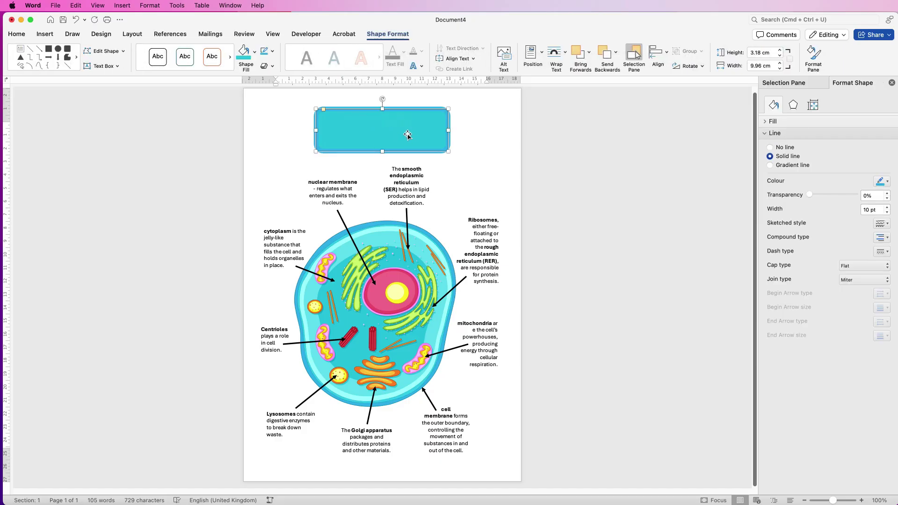
Step: Send the rectangle behind the HUMAN CELL title and align both on centre and middle
{"action": "left_click", "coordinate": [616, 52]}
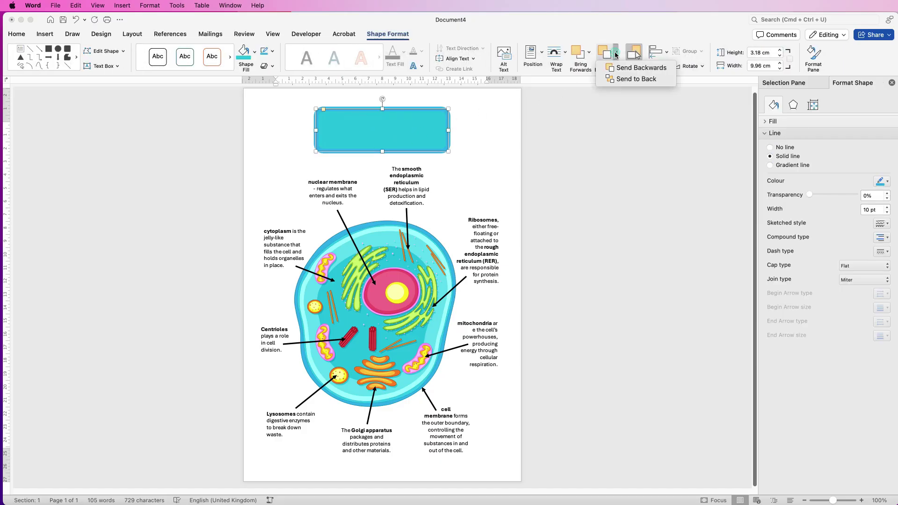
{"action": "left_click", "coordinate": [621, 80]}
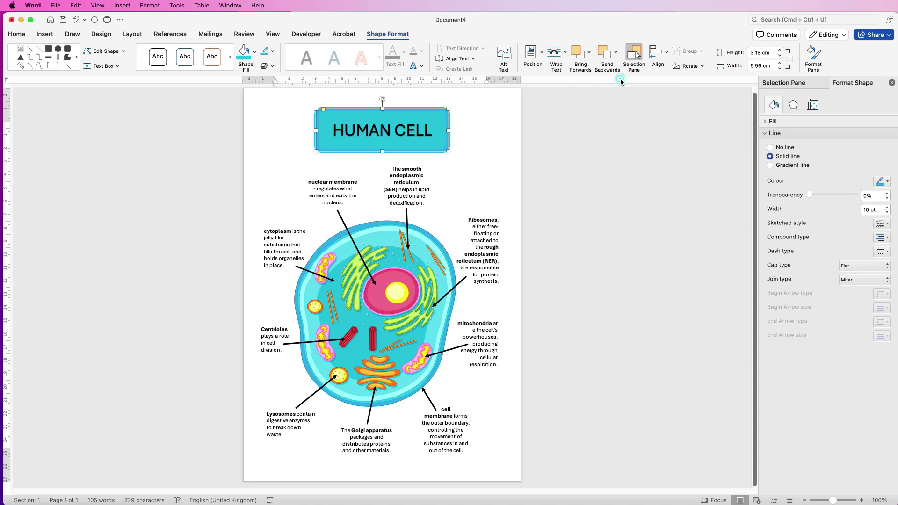
{"action": "left_click", "coordinate": [400, 131], "text": "shift"}
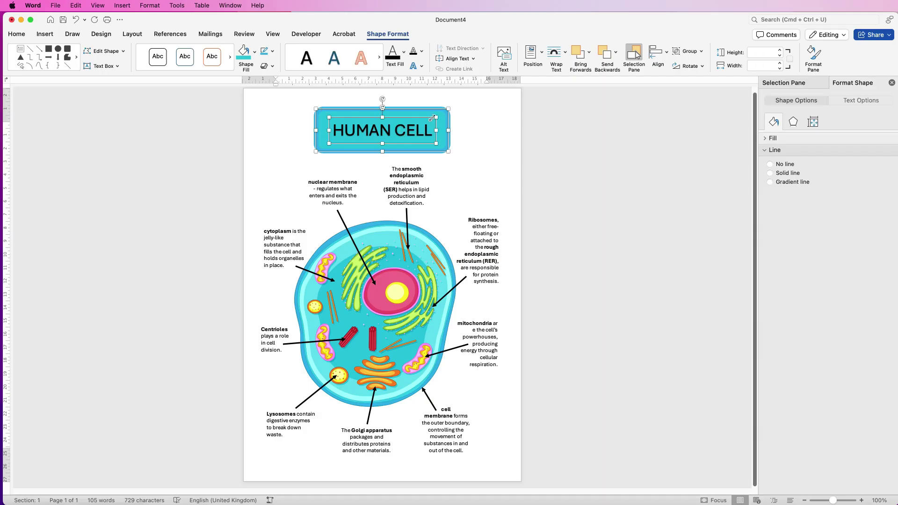
{"action": "left_click", "coordinate": [668, 55]}
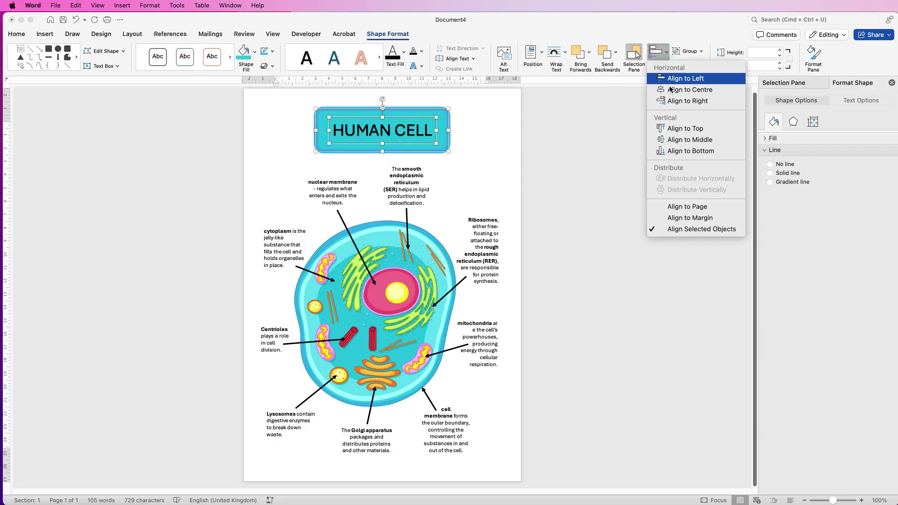
{"action": "left_click", "coordinate": [671, 90]}
{"action": "left_click", "coordinate": [666, 55]}
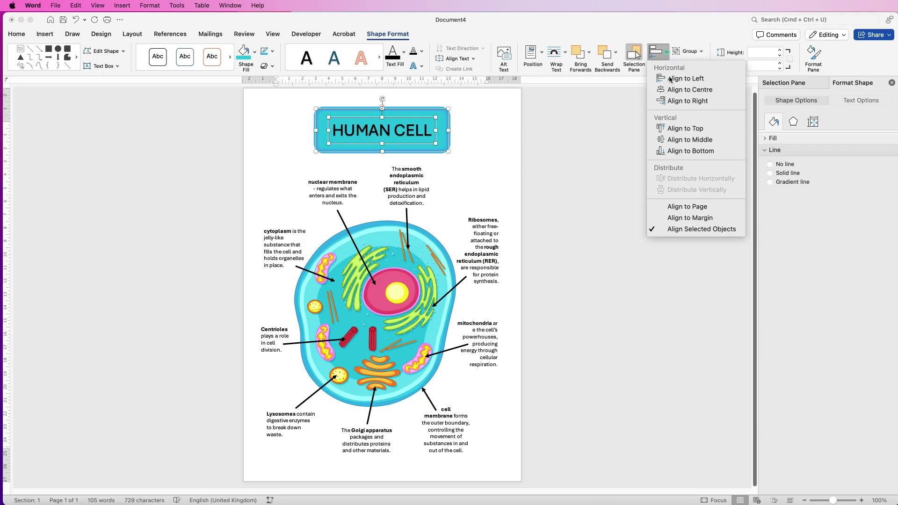
{"action": "left_click", "coordinate": [660, 138]}
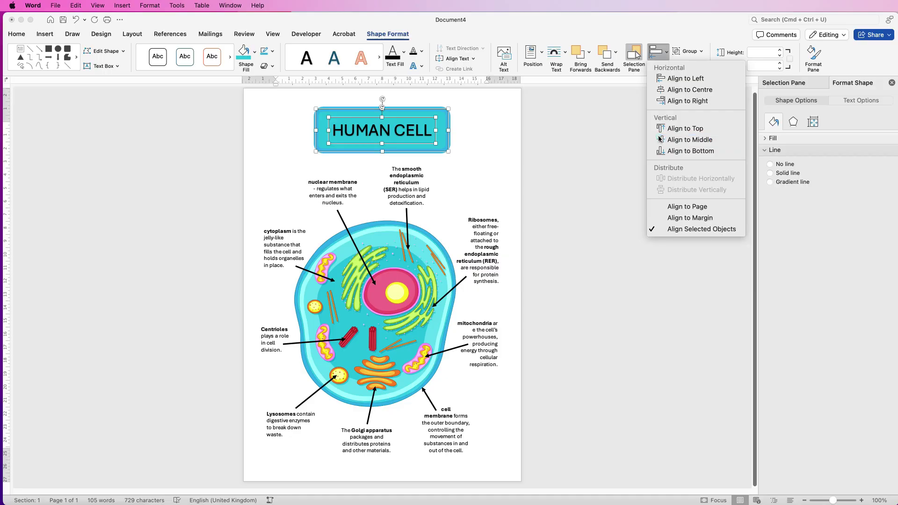
Step: Group the title and rectangle, then centre the group horizontally on the page
{"action": "left_click", "coordinate": [692, 52]}
{"action": "left_click", "coordinate": [691, 62]}
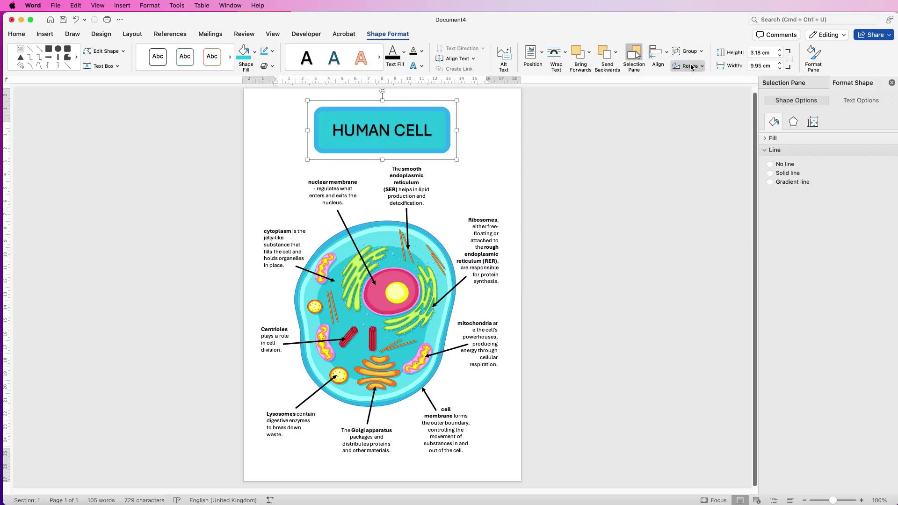
{"action": "left_click", "coordinate": [667, 55]}
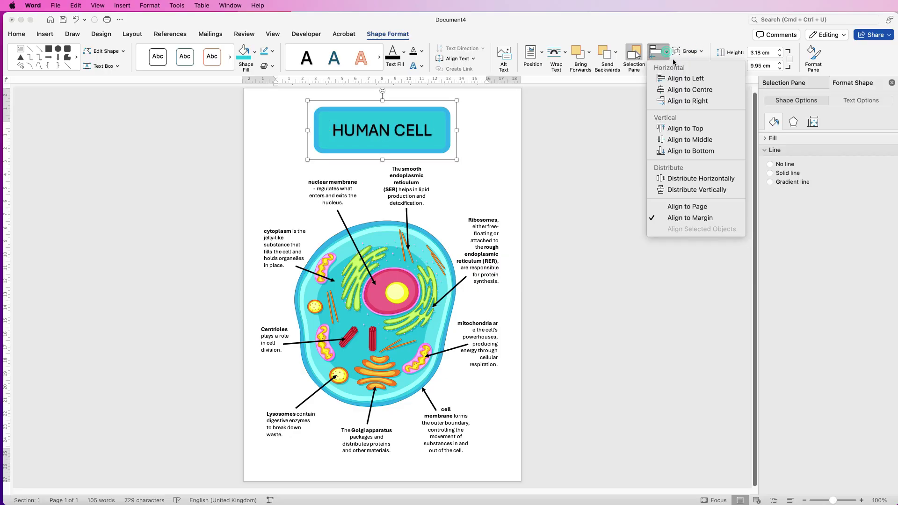
{"action": "left_click", "coordinate": [672, 90]}
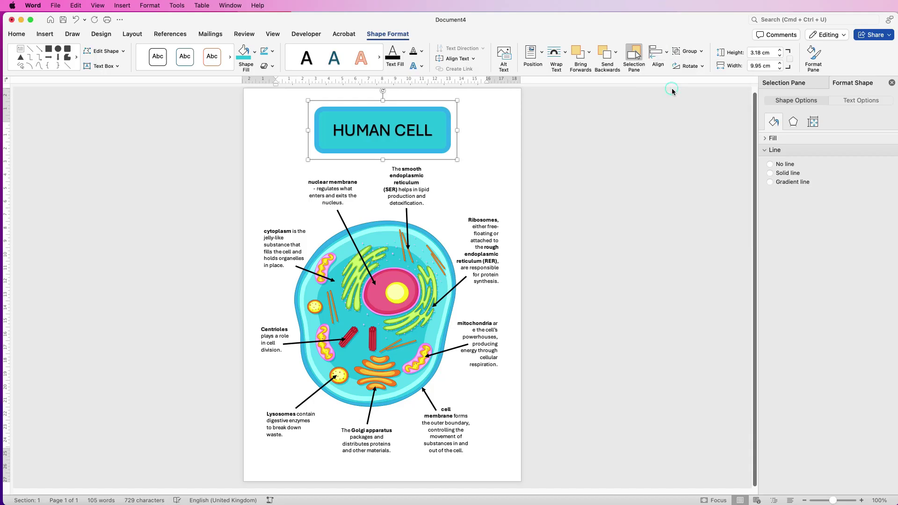
{"action": "left_click", "coordinate": [555, 143]}
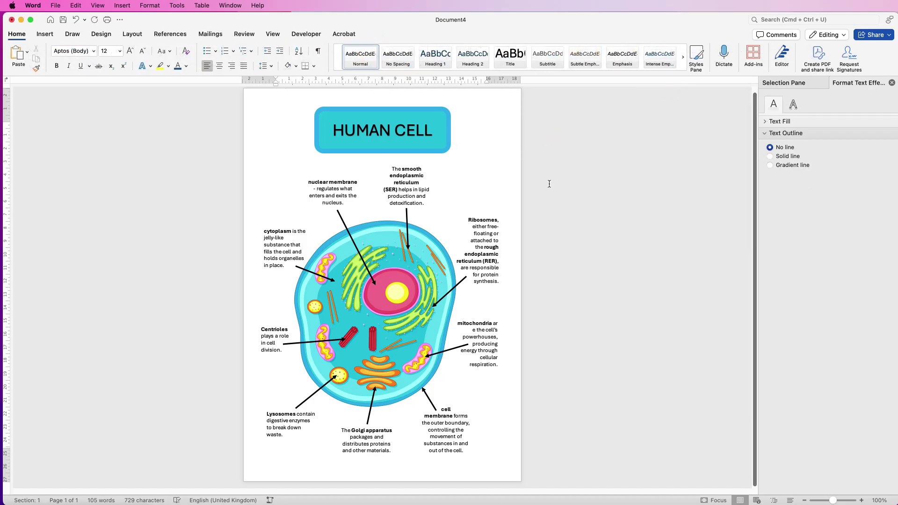
Step: Make the HUMAN CELL title text bold
{"action": "left_click", "coordinate": [400, 129]}
{"action": "left_click", "coordinate": [417, 131]}
{"action": "left_click_drag", "start_coordinate": [433, 131], "coordinate": [357, 129]}
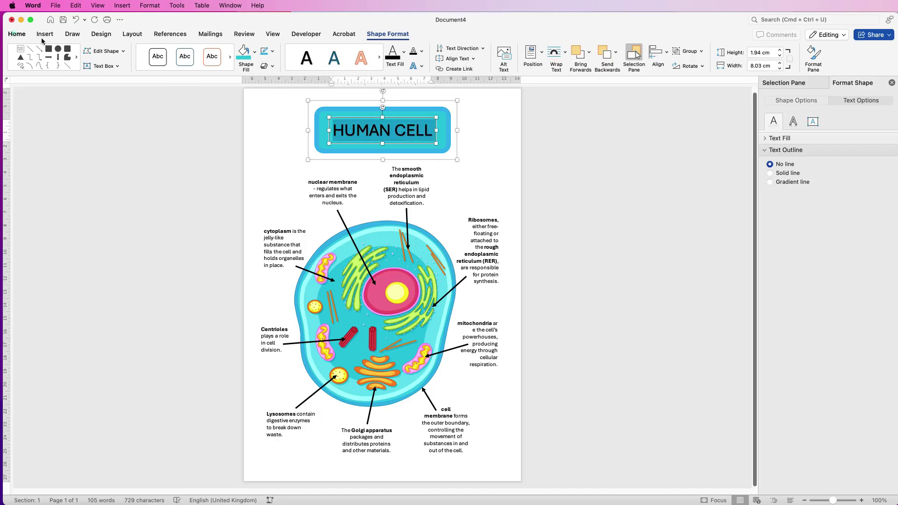
{"action": "left_click", "coordinate": [16, 33]}
{"action": "left_click", "coordinate": [57, 66]}
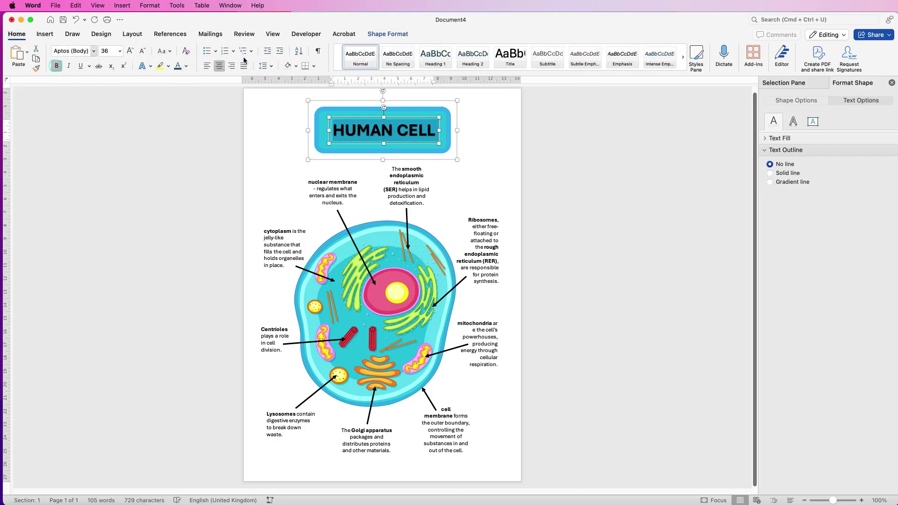
{"action": "left_click", "coordinate": [565, 169]}
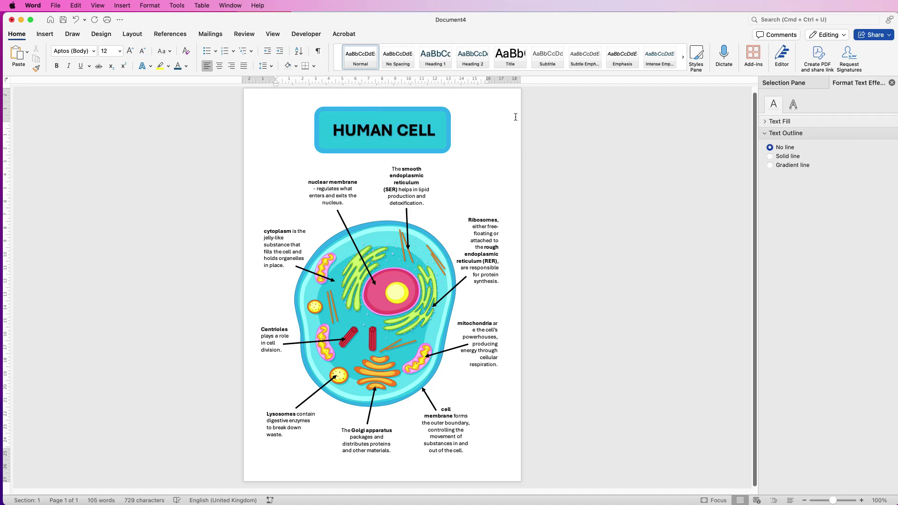
Step: Draw a rectangle of about 29.85 by 21.59 cm stretched over the entire page
{"action": "left_click", "coordinate": [45, 34]}
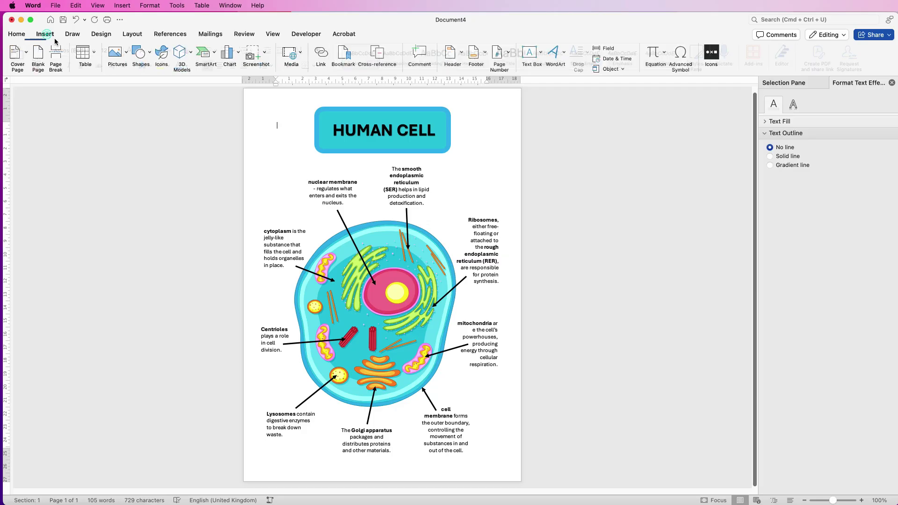
{"action": "left_click", "coordinate": [148, 56]}
{"action": "left_click", "coordinate": [140, 164]}
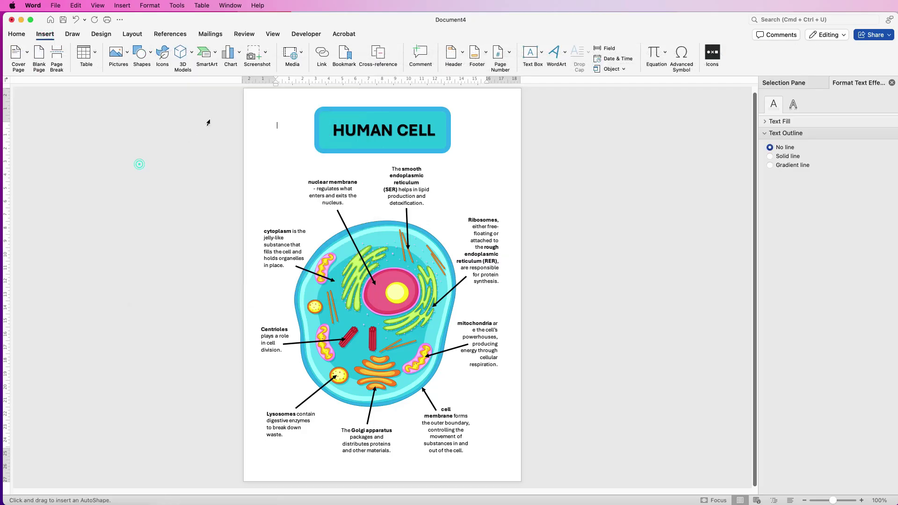
{"action": "left_click_drag", "start_coordinate": [244, 92], "coordinate": [523, 481]}
{"action": "left_click_drag", "start_coordinate": [245, 284], "coordinate": [237, 285]}
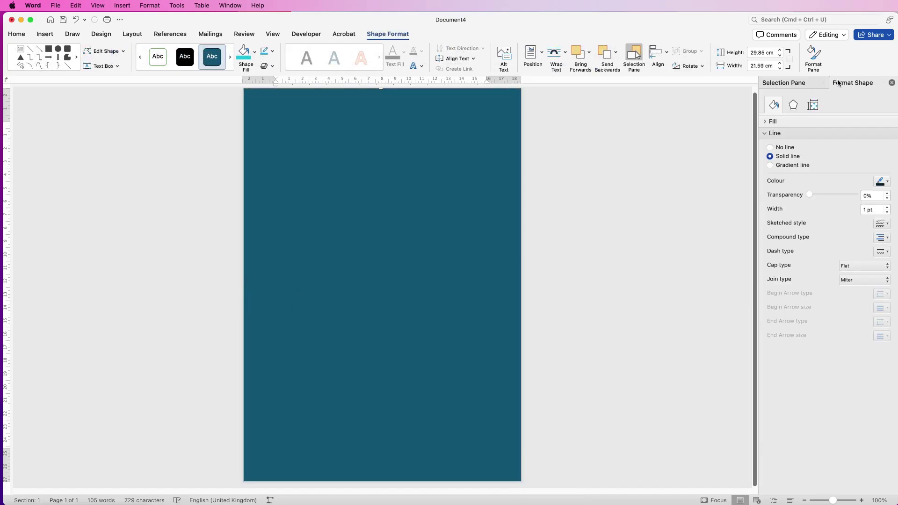
{"action": "left_click", "coordinate": [767, 122]}
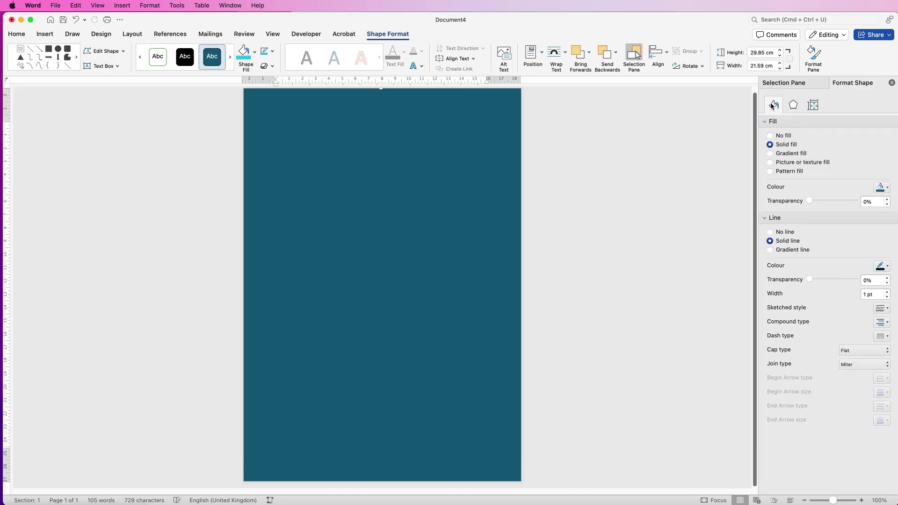
Step: Switch the page rectangle to a gradient fill, keeping the Radial type
{"action": "left_click", "coordinate": [770, 153]}
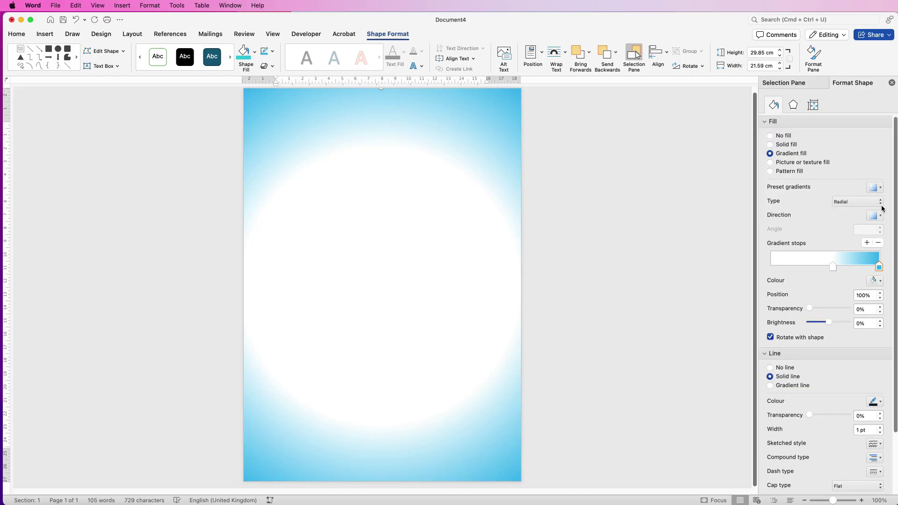
{"action": "left_click", "coordinate": [852, 201]}
{"action": "left_click", "coordinate": [848, 201]}
{"action": "left_click", "coordinate": [849, 201]}
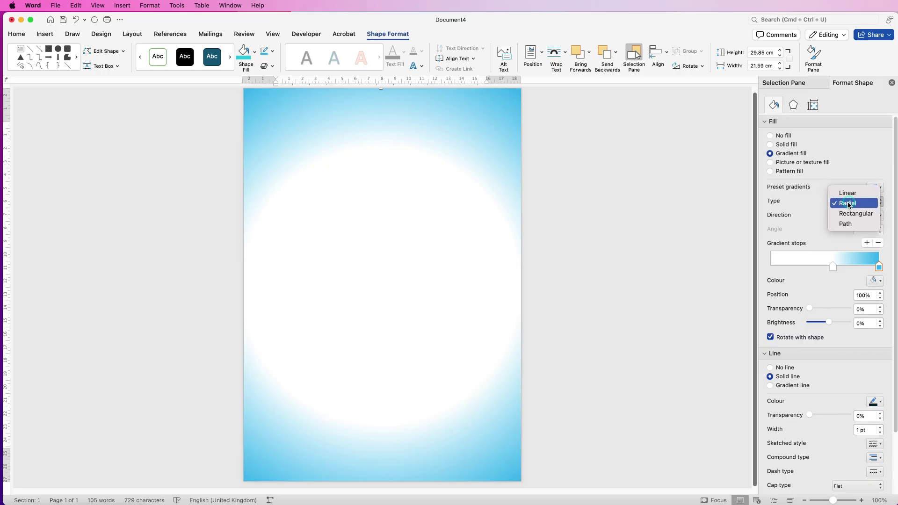
{"action": "left_click", "coordinate": [853, 204]}
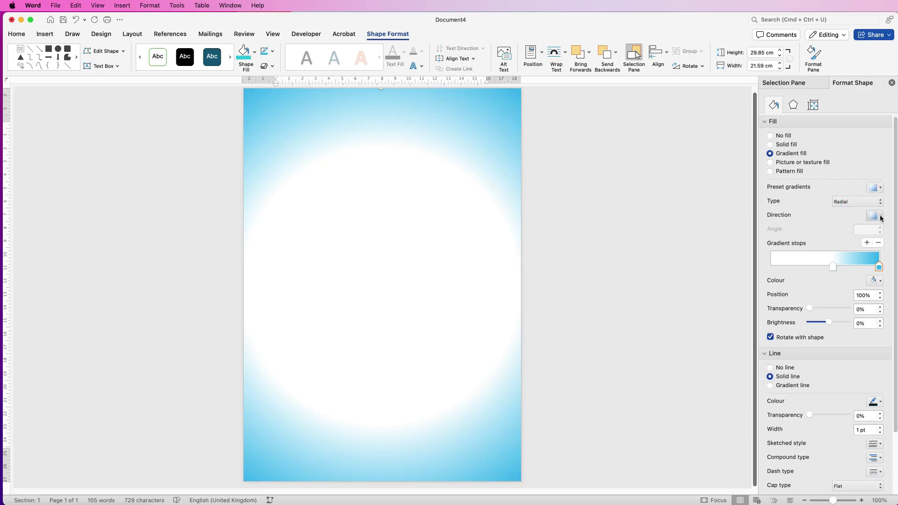
{"action": "left_click", "coordinate": [880, 216]}
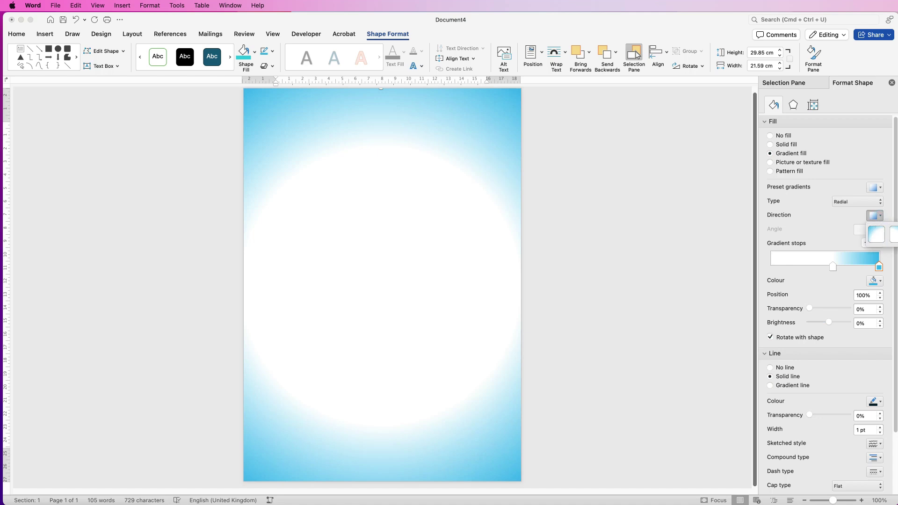
{"action": "left_click", "coordinate": [880, 216]}
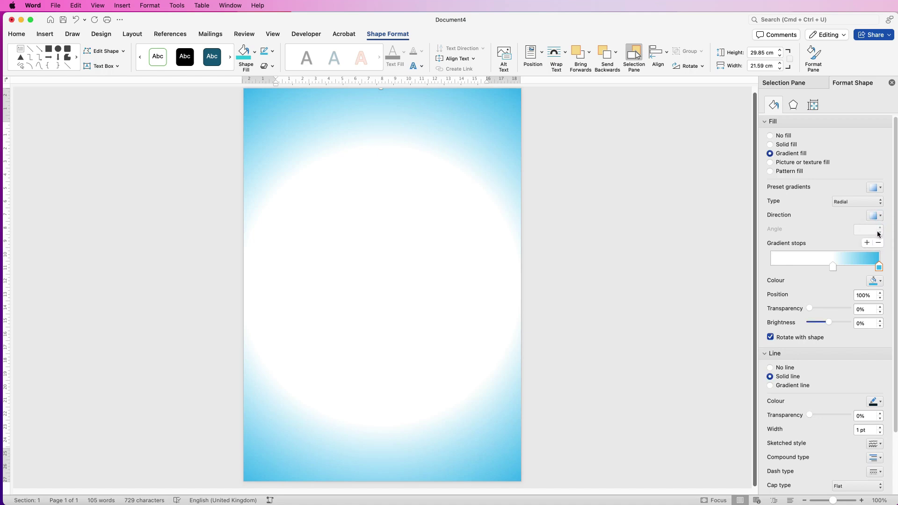
Step: Set the gradient stops to a white centre and recent blue edges, widening the white glow
{"action": "left_click_drag", "start_coordinate": [832, 267], "coordinate": [774, 268]}
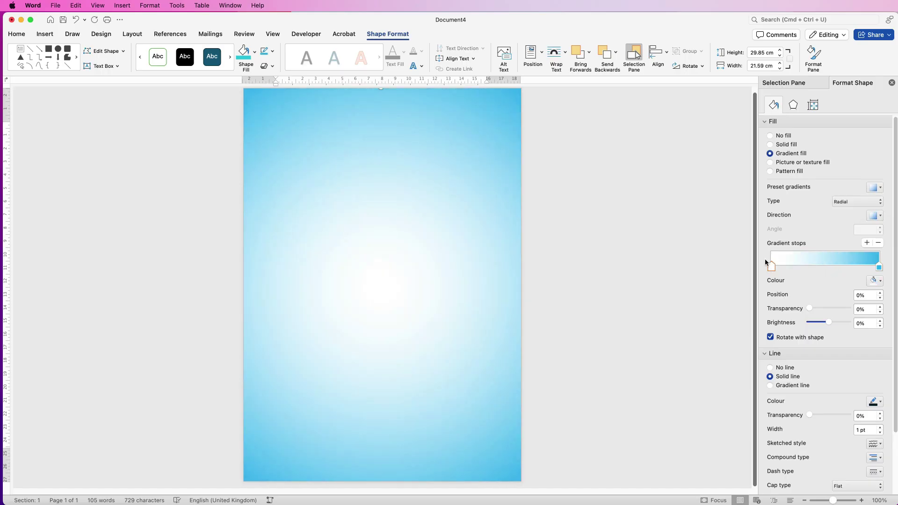
{"action": "left_click", "coordinate": [880, 281]}
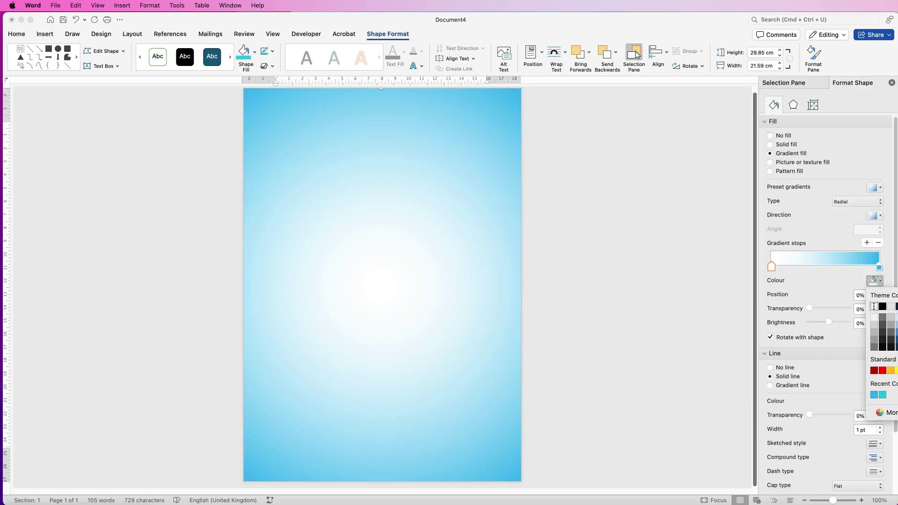
{"action": "left_click", "coordinate": [874, 308]}
{"action": "left_click", "coordinate": [880, 268]}
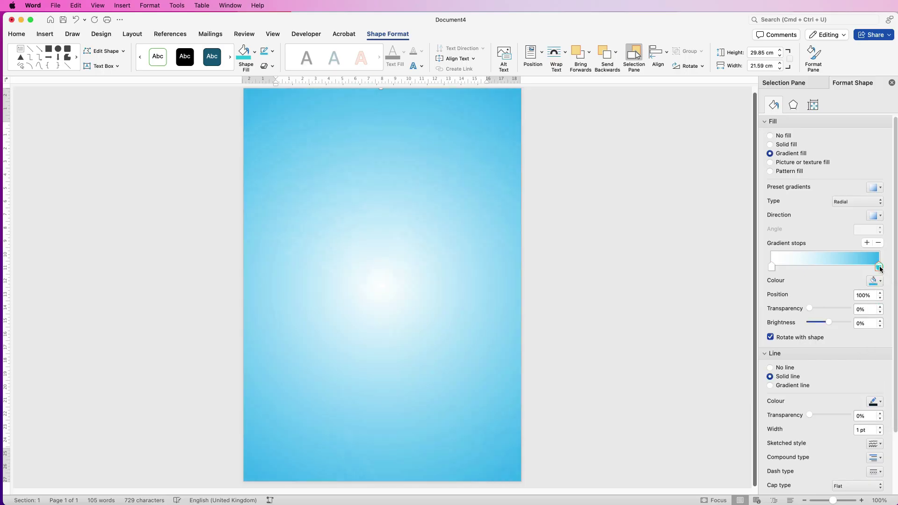
{"action": "left_click", "coordinate": [880, 282]}
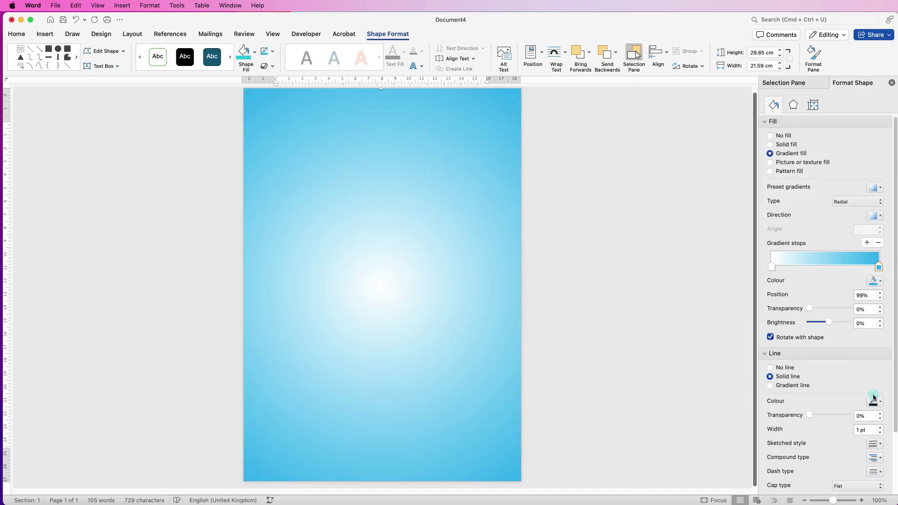
{"action": "left_click", "coordinate": [874, 396]}
{"action": "mouse_move", "coordinate": [773, 267]}
{"action": "left_mouse_down"}
{"action": "mouse_move", "coordinate": [826, 266]}
{"action": "mouse_move", "coordinate": [771, 269]}
{"action": "left_mouse_up"}
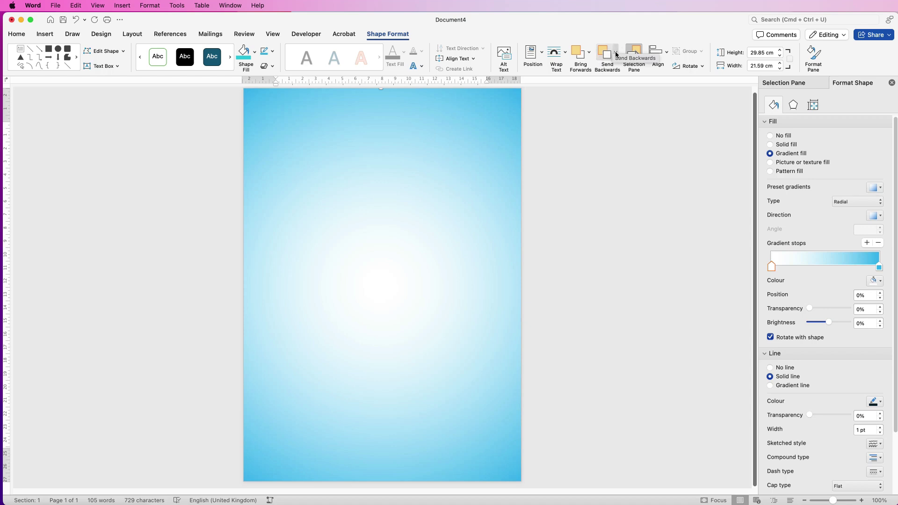
Step: Send the gradient rectangle to back, then drag the white gradient stop to about 63%
{"action": "left_click", "coordinate": [615, 54]}
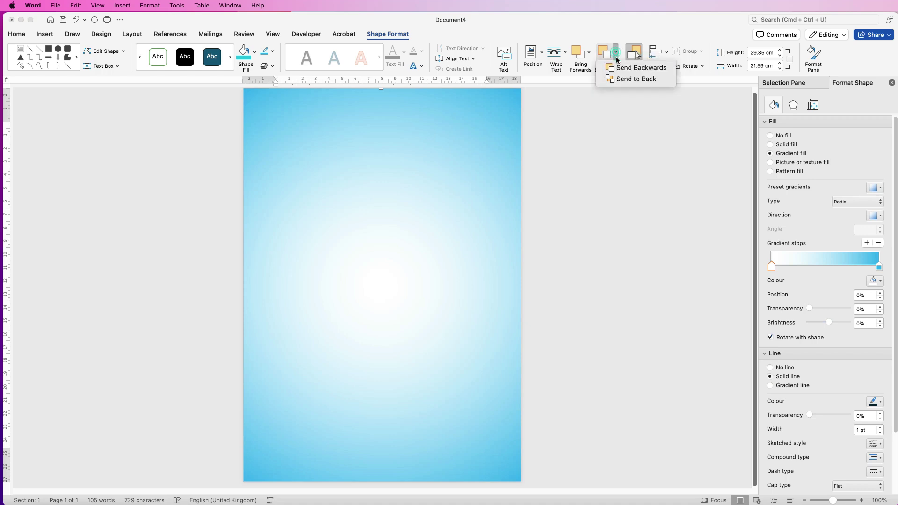
{"action": "left_click", "coordinate": [623, 79]}
{"action": "left_click", "coordinate": [773, 268]}
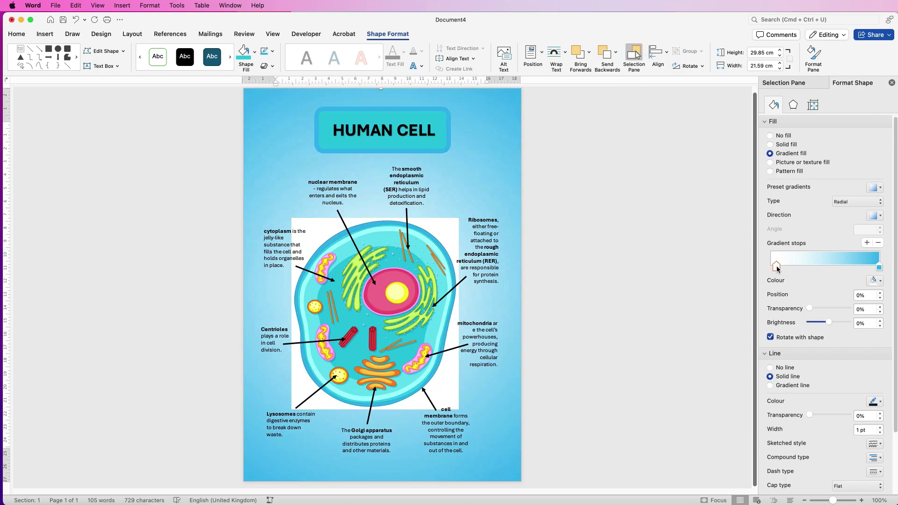
{"action": "left_click_drag", "start_coordinate": [801, 265], "coordinate": [837, 265]}
{"action": "left_click", "coordinate": [543, 182]}
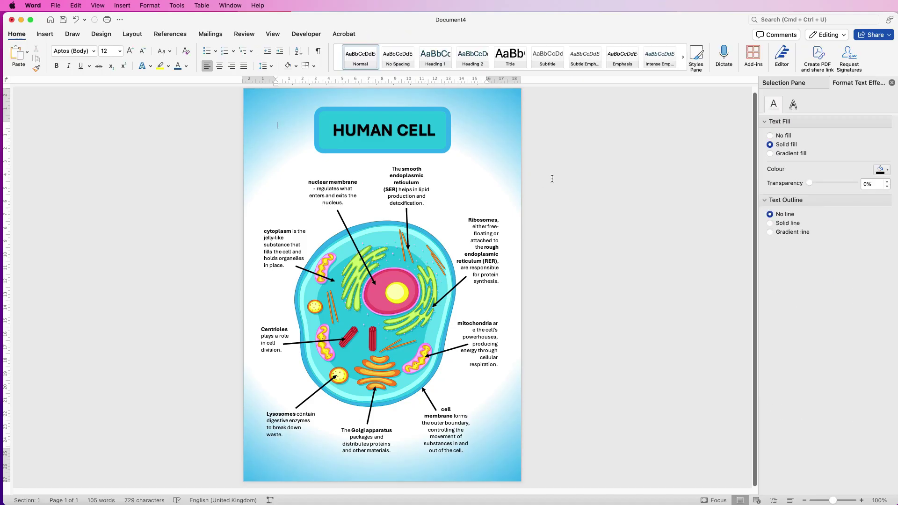